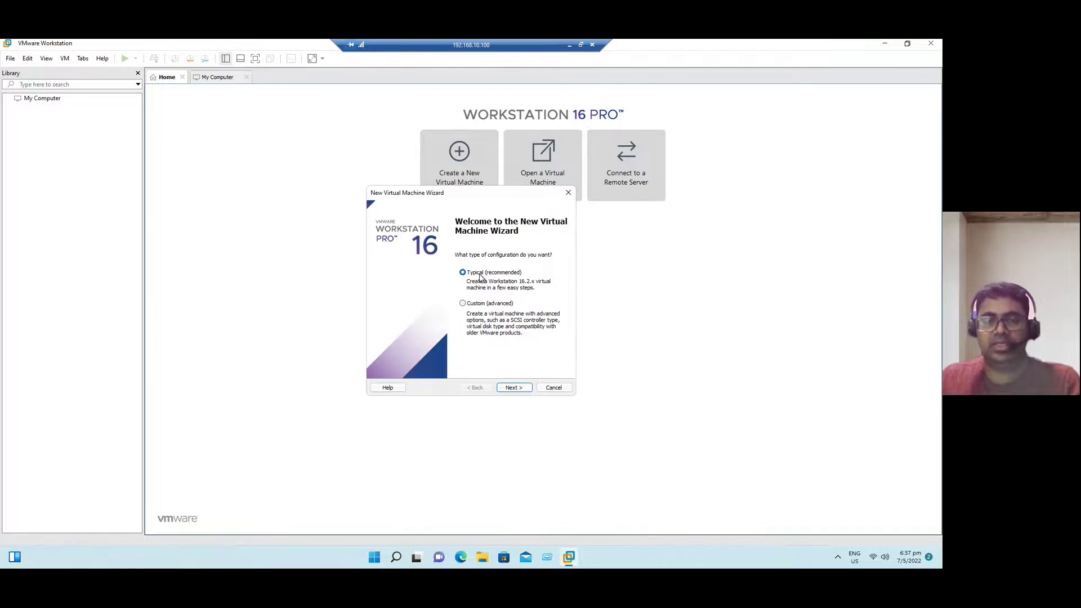
Choose the Custom (advanced) configuration and open the hardware compatibility version list
click(479, 305)
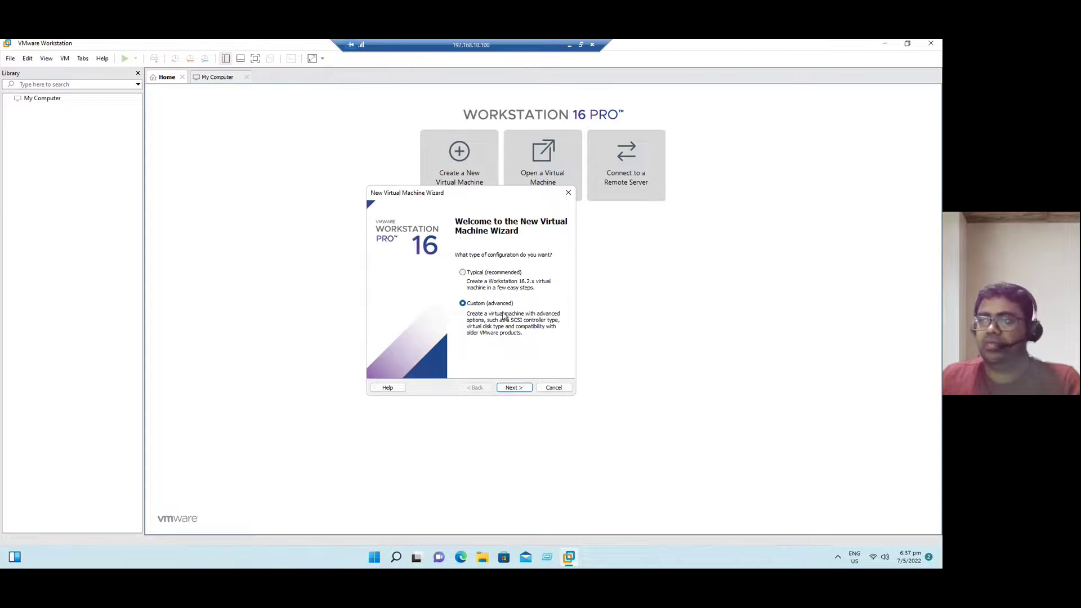
click(513, 388)
click(471, 246)
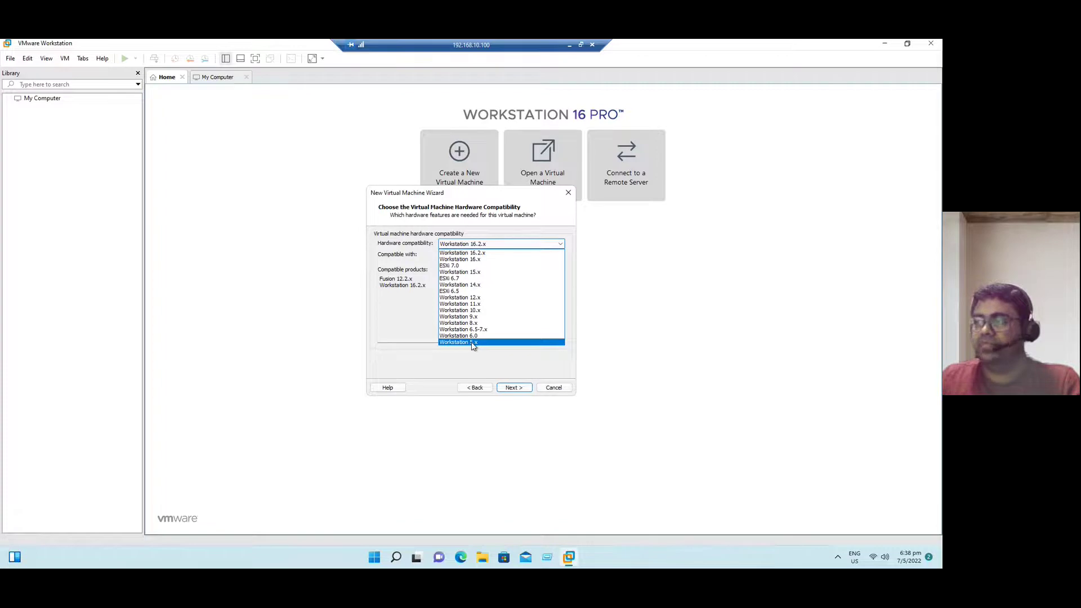
Keep Workstation 16.2.x compatibility after reviewing its compatible products and limitations, then continue
click(478, 253)
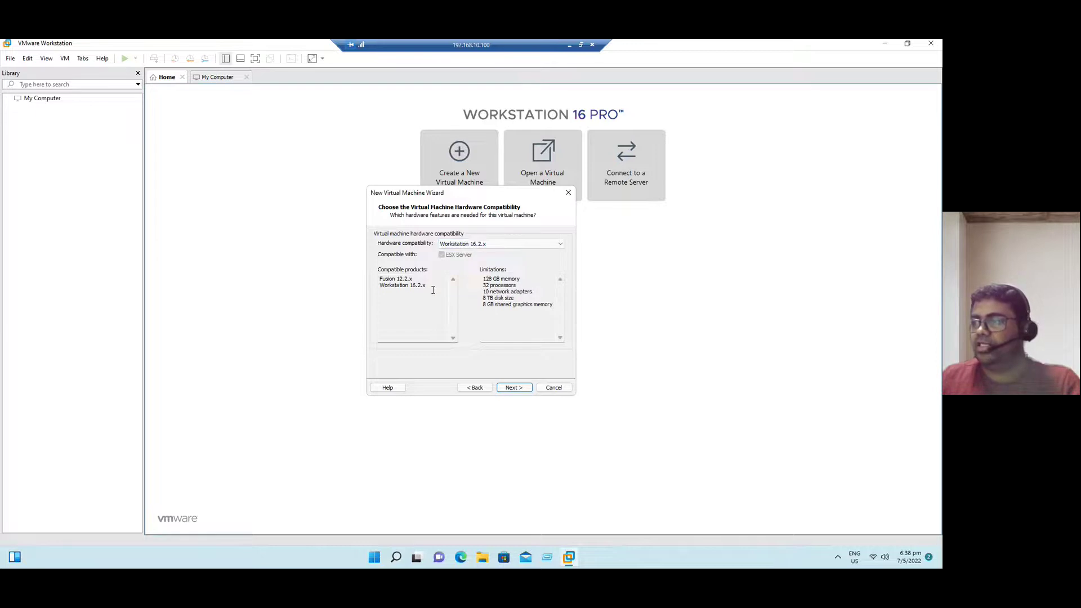
drag(433, 290, 375, 279)
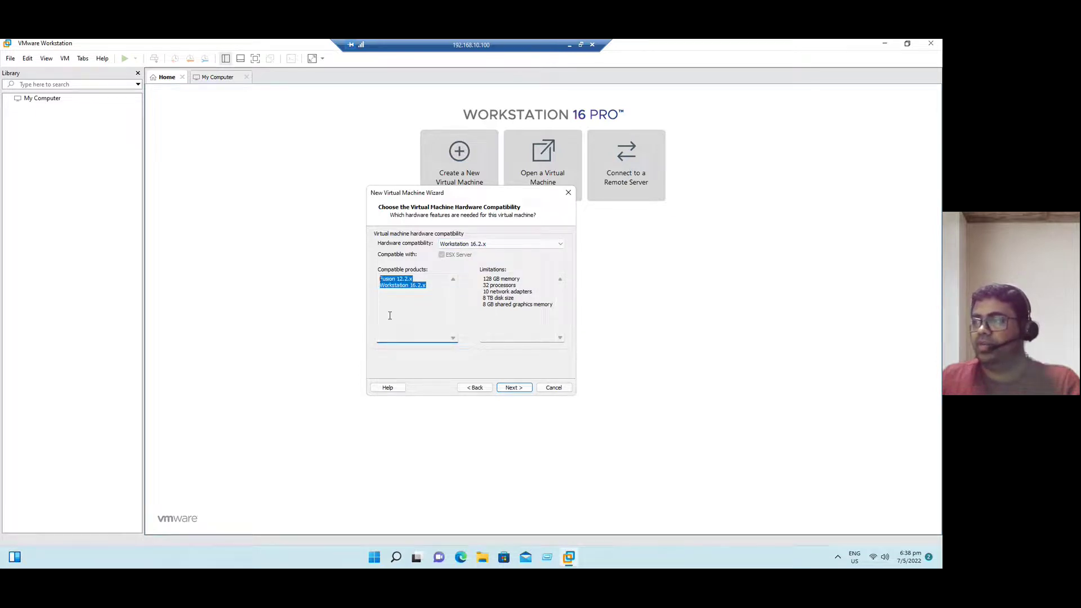
mouse_move(550, 307)
mouse_down()
mouse_move(475, 273)
mouse_move(499, 277)
mouse_move(487, 297)
mouse_move(532, 313)
mouse_up()
click(489, 298)
click(528, 326)
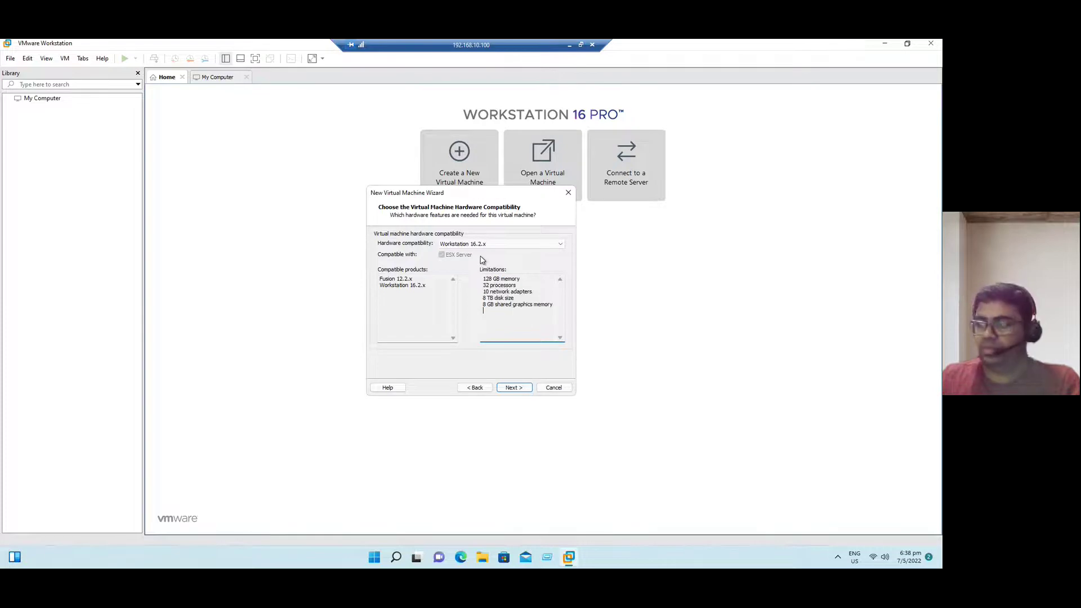
click(514, 387)
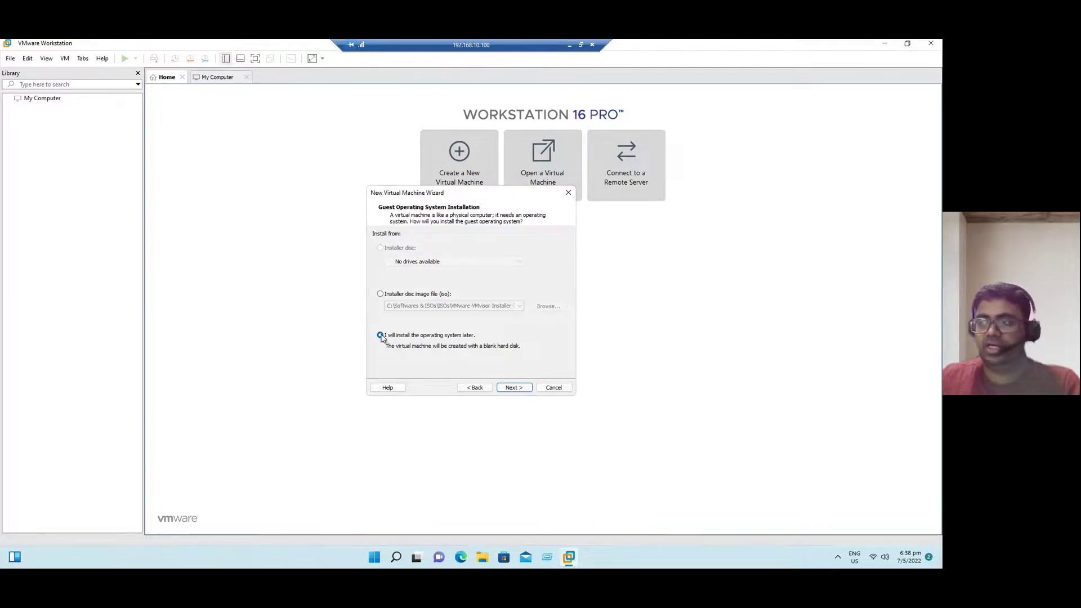
Defer OS installation and pick Microsoft Windows with the Windows Server 2019 version
click(515, 388)
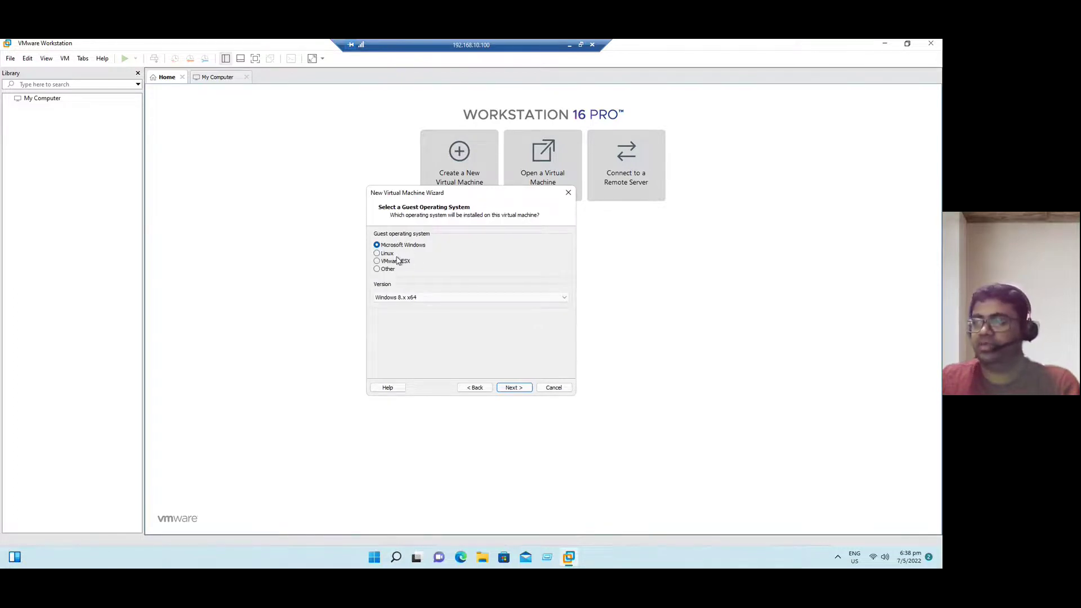
click(424, 298)
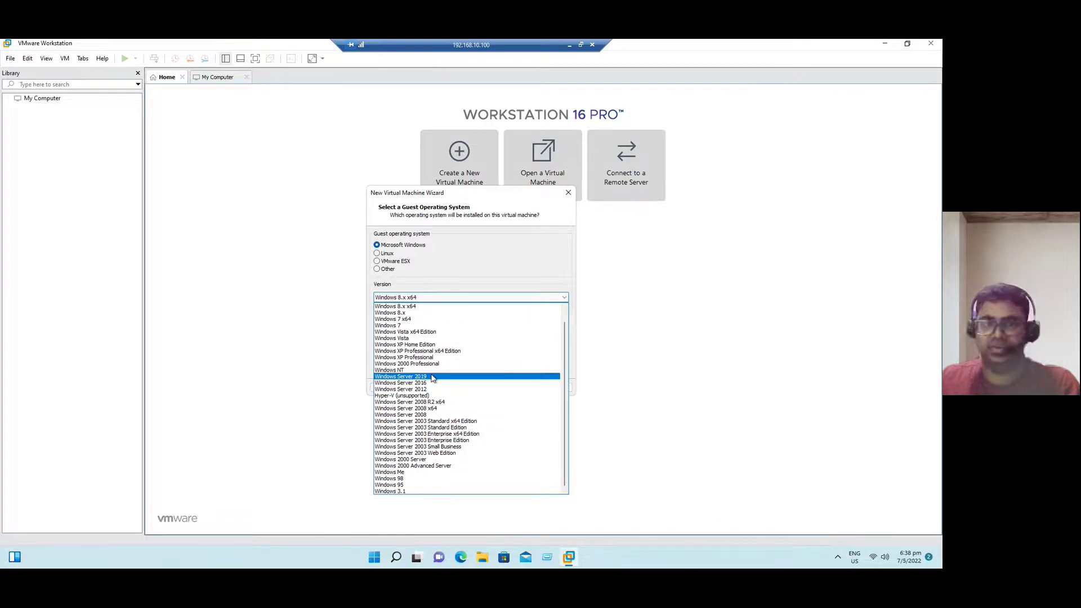
click(432, 377)
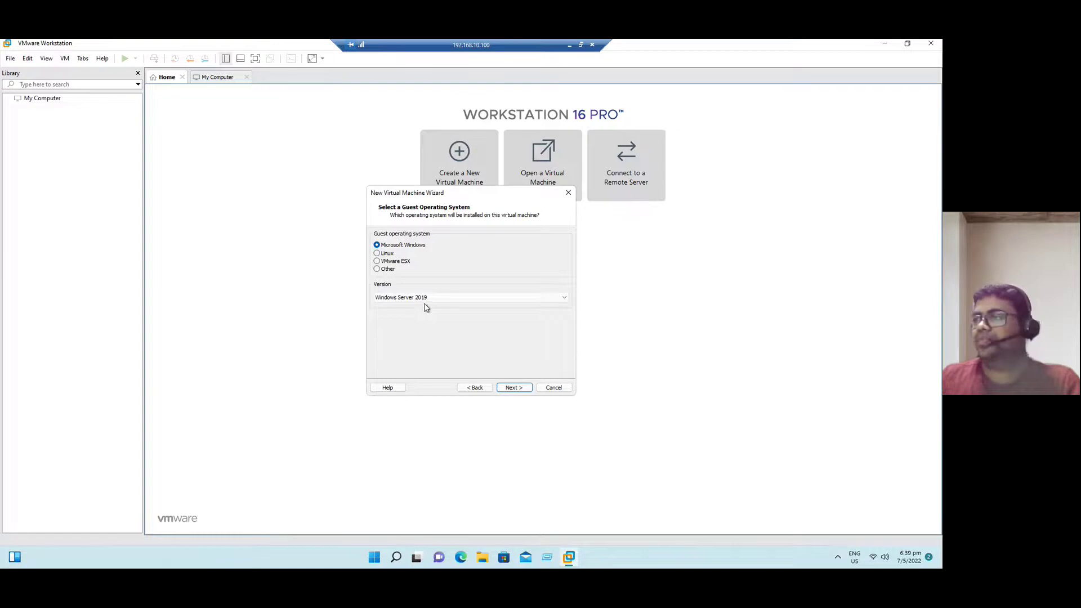
Browse the Linux, VMware ESX and Other guest OS families without changing their versions
click(393, 254)
click(421, 298)
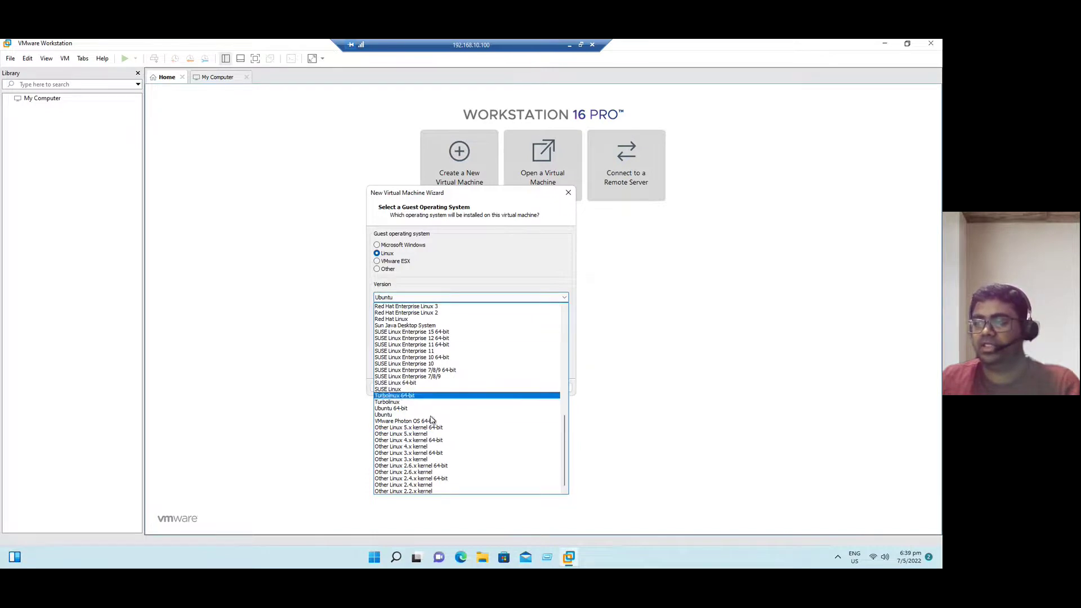
click(403, 266)
click(403, 262)
click(413, 299)
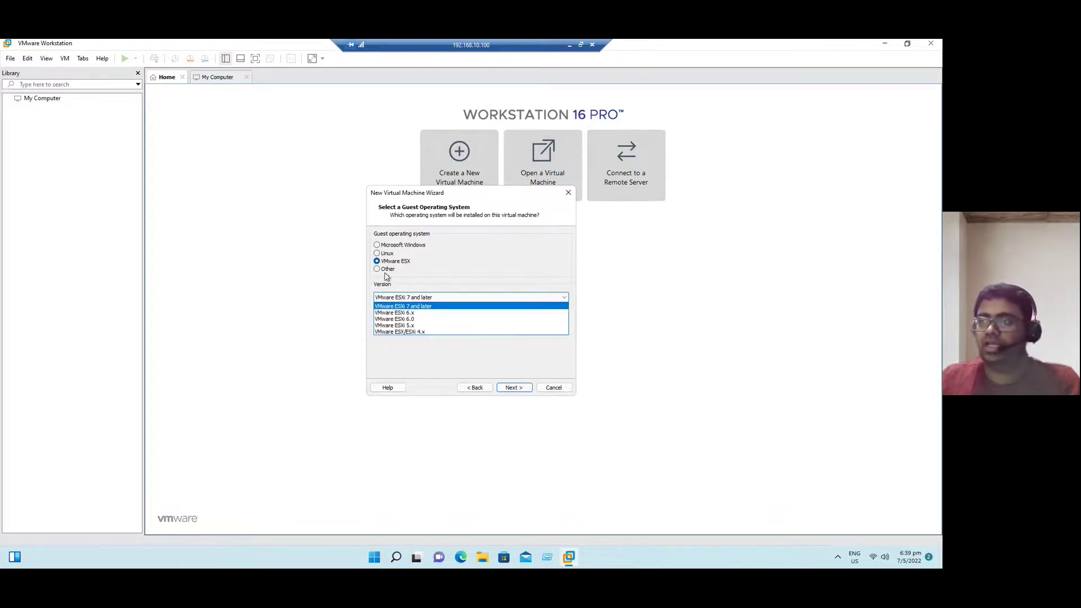
click(444, 274)
click(385, 273)
click(403, 297)
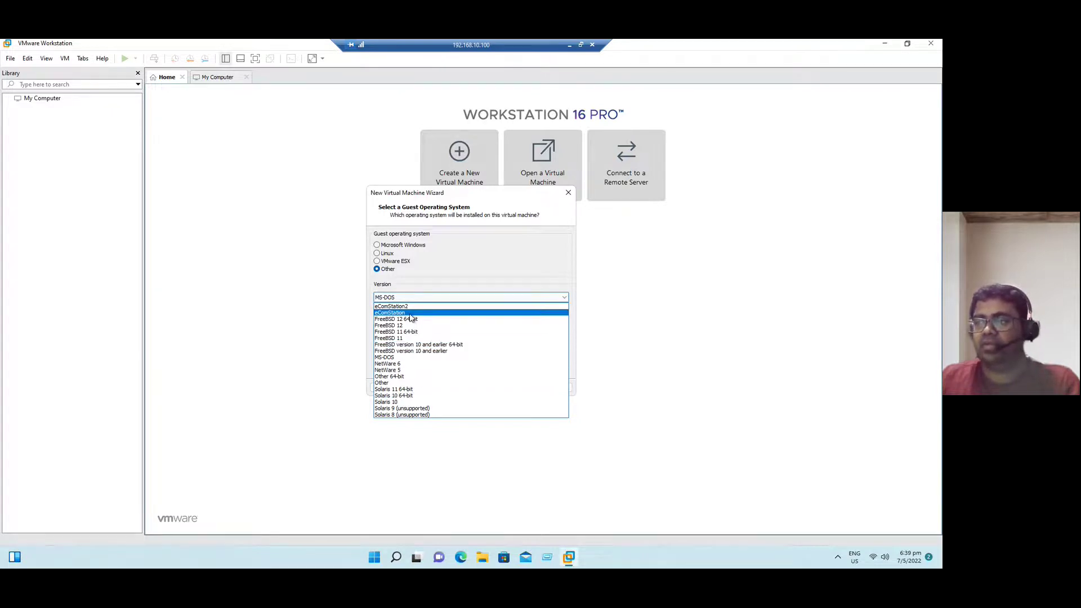
click(454, 276)
Return to Microsoft Windows, select Windows Server 2019, and continue to naming
click(400, 250)
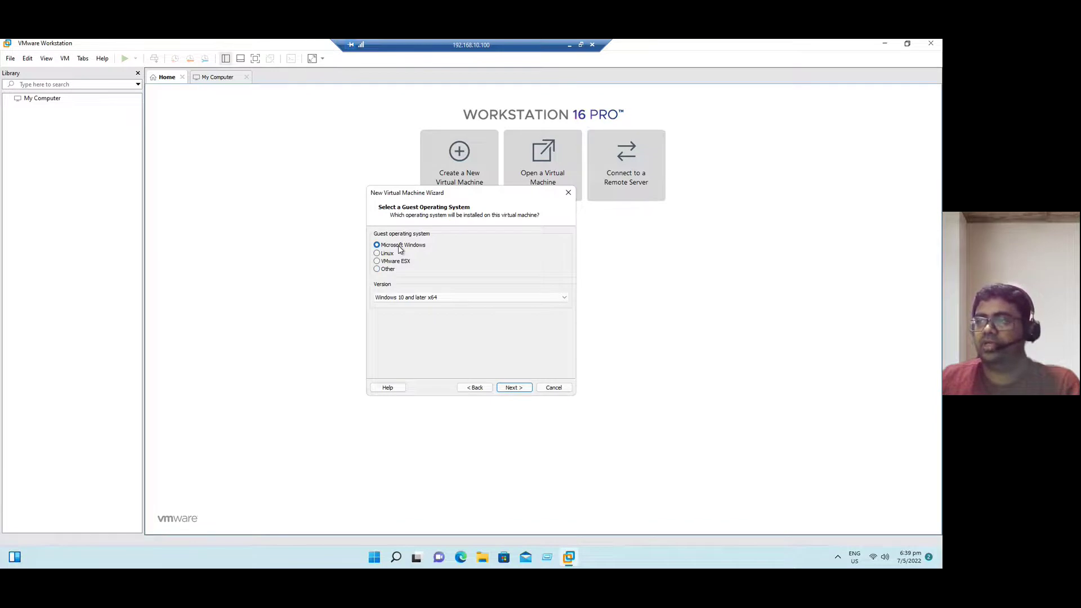
click(425, 297)
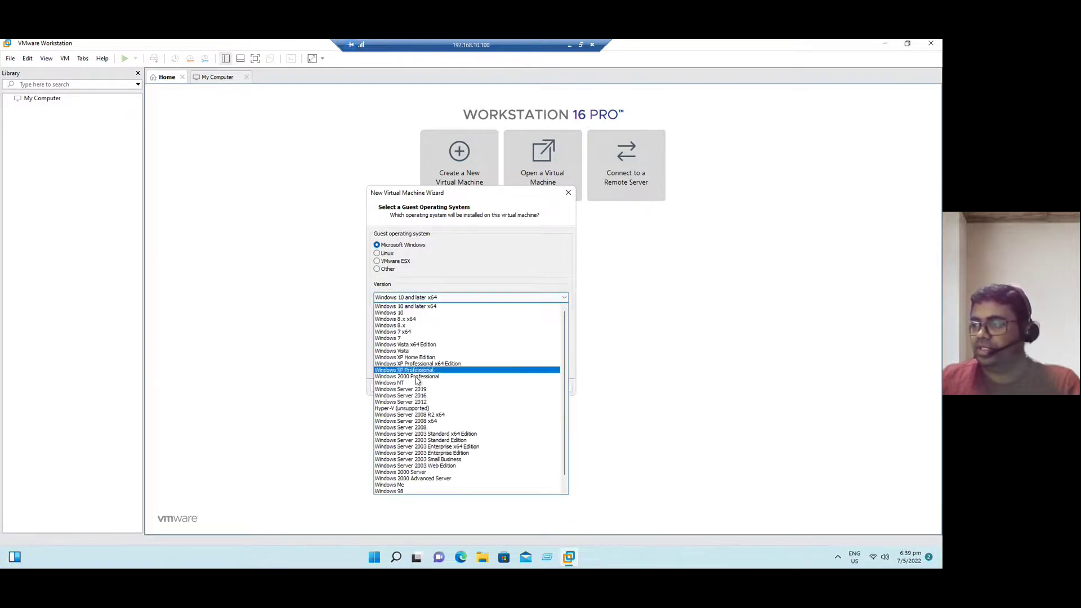
click(420, 389)
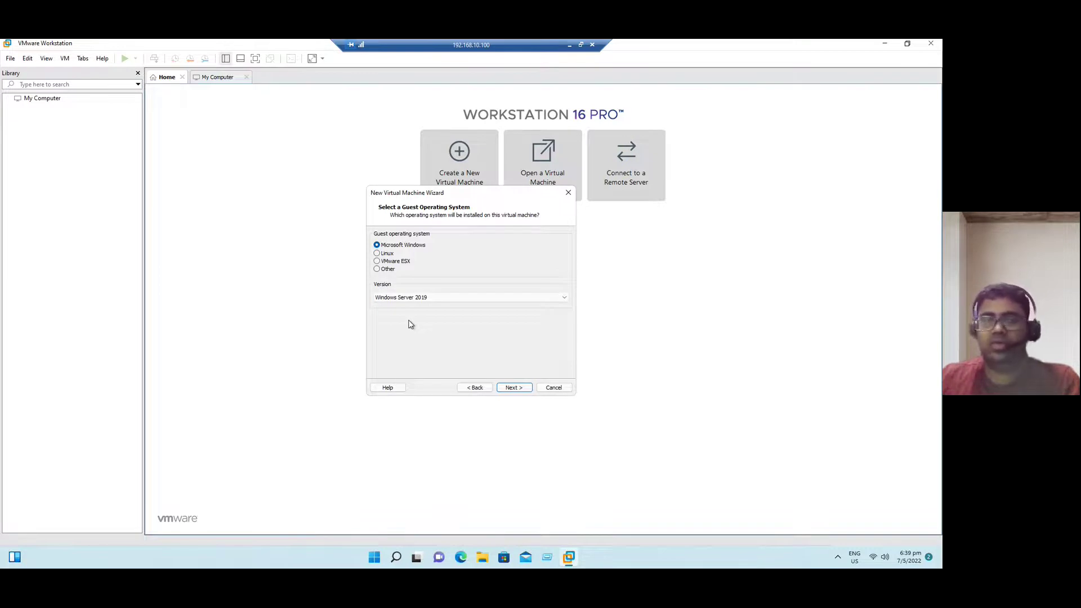
click(513, 388)
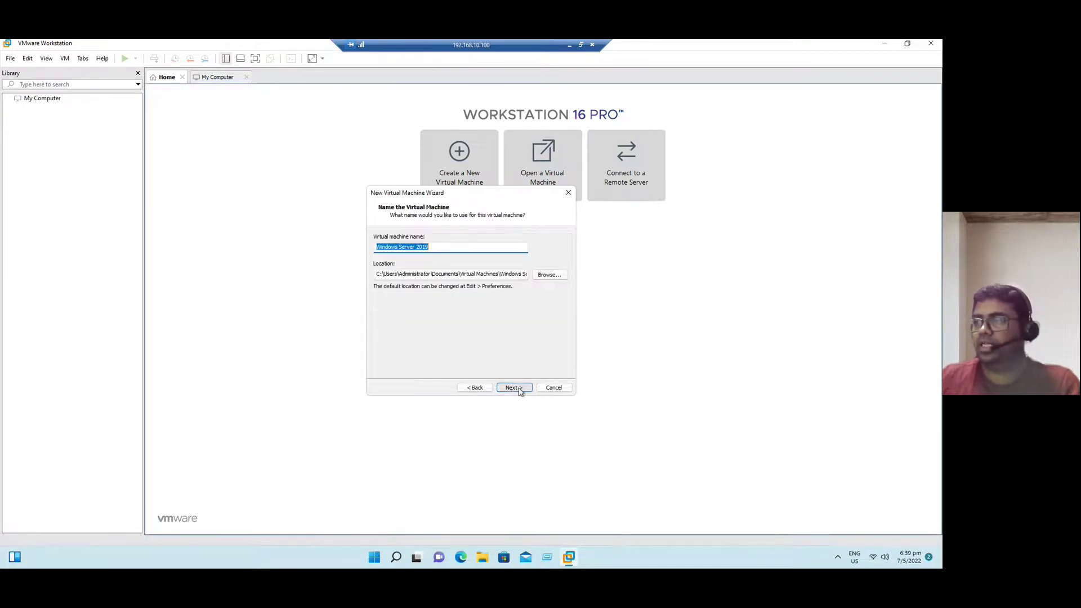
Replace the default virtual machine name with AD01 and continue
click(446, 248)
drag(430, 250, 373, 249)
click(449, 246)
drag(449, 245, 349, 245)
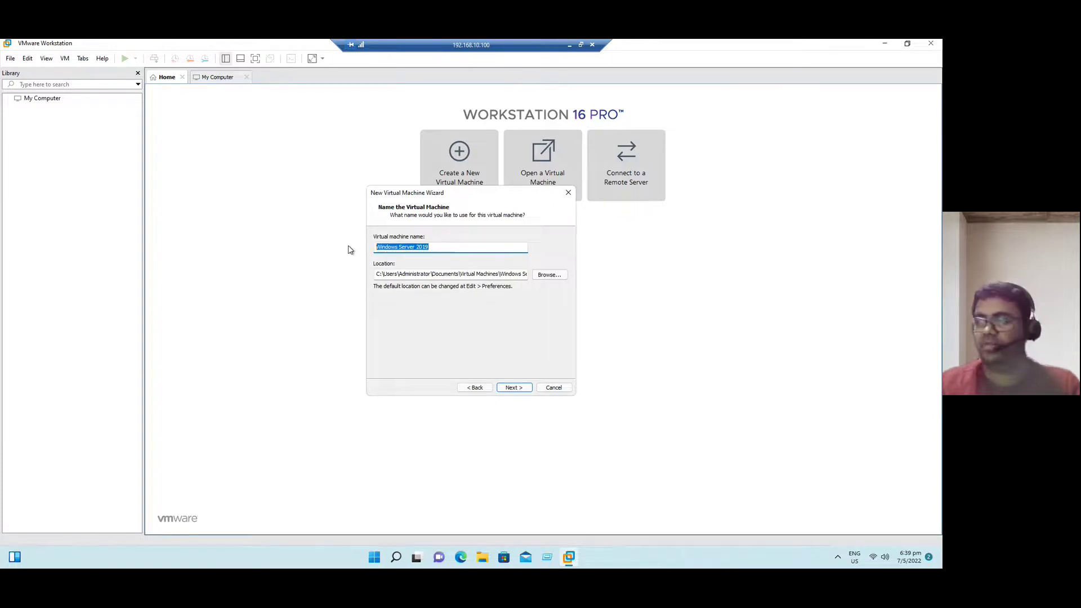
text(AD01)
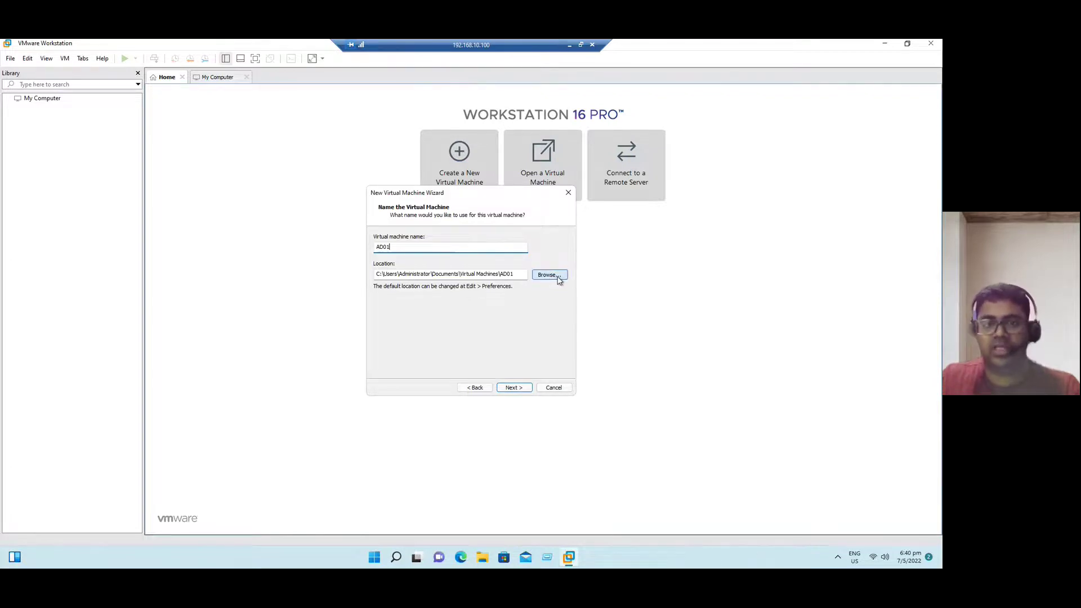
click(512, 387)
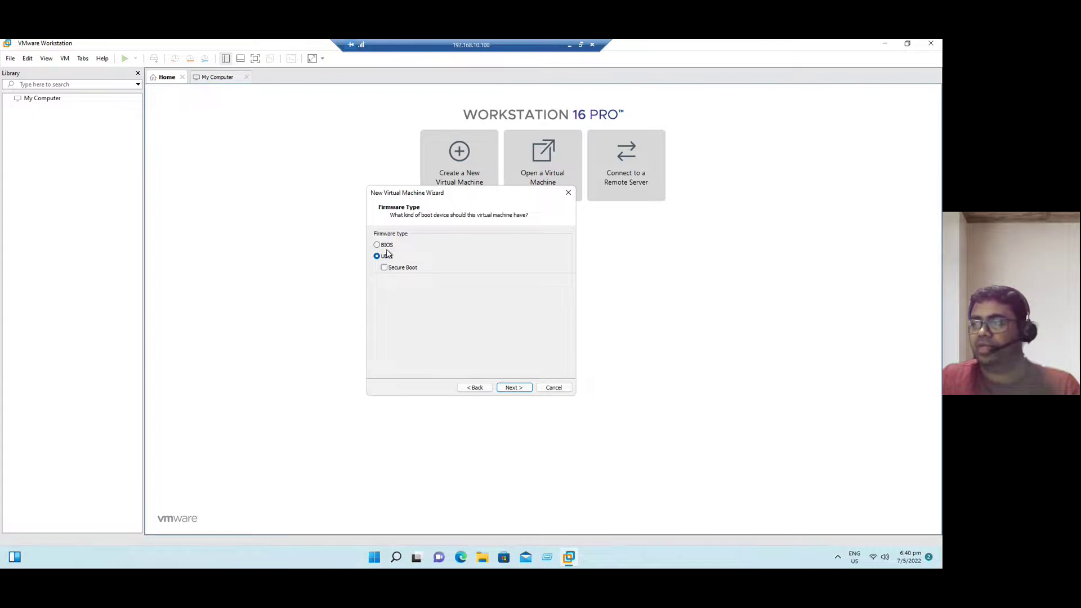
Accept UEFI firmware, 2 cores, 2048 MB memory, NAT, LSI Logic SAS and NVMe
click(518, 392)
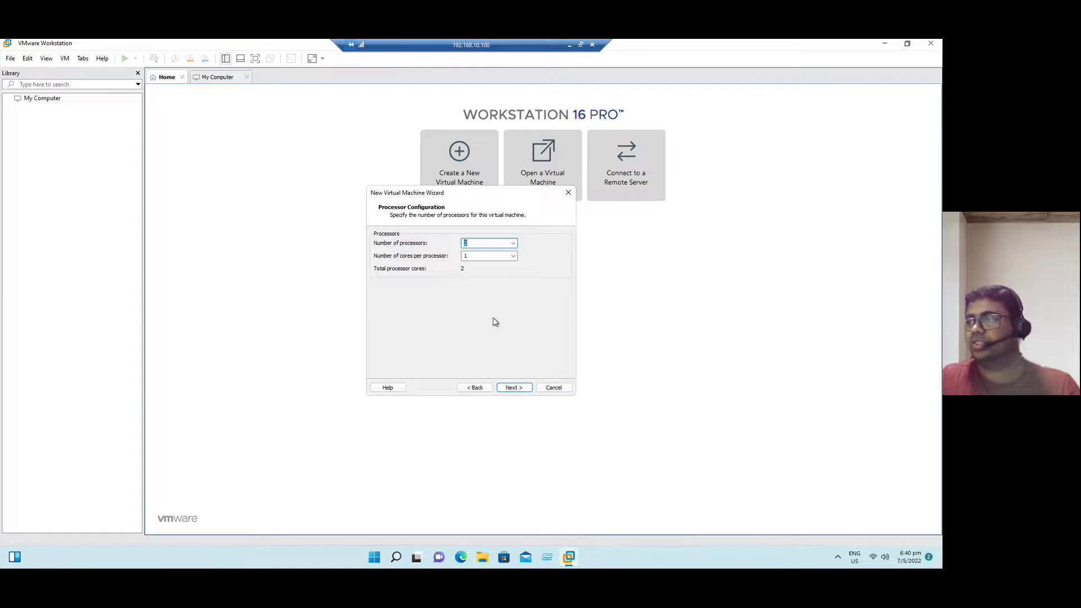
click(516, 388)
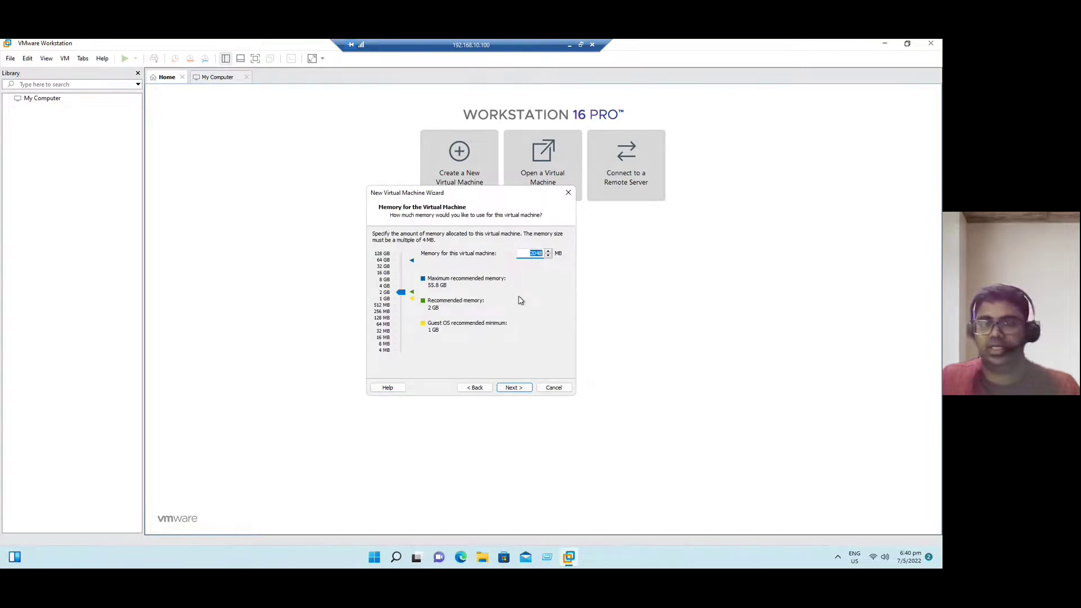
click(514, 389)
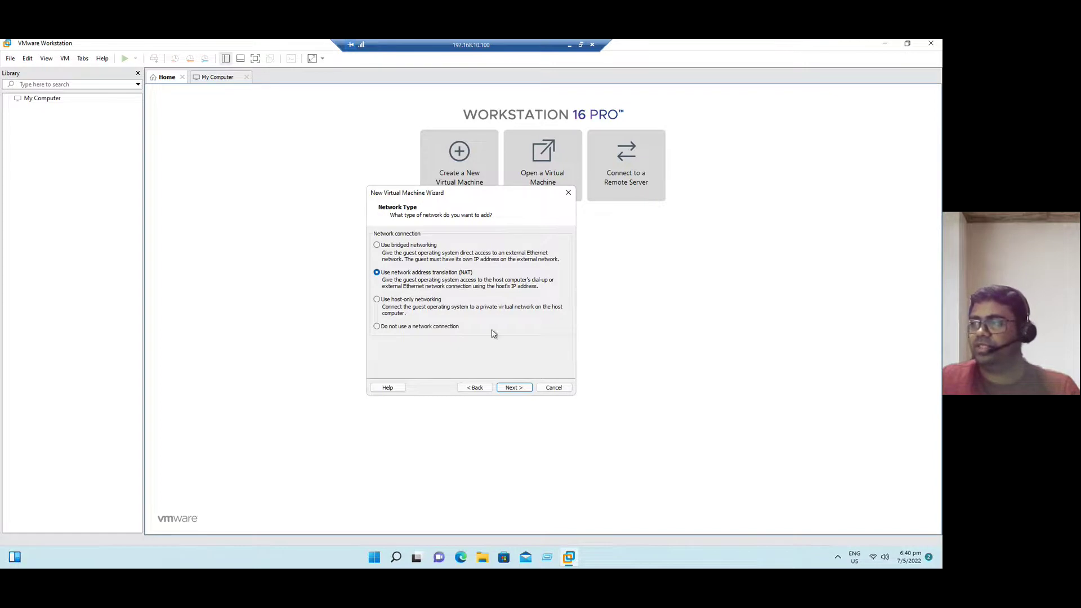
click(514, 388)
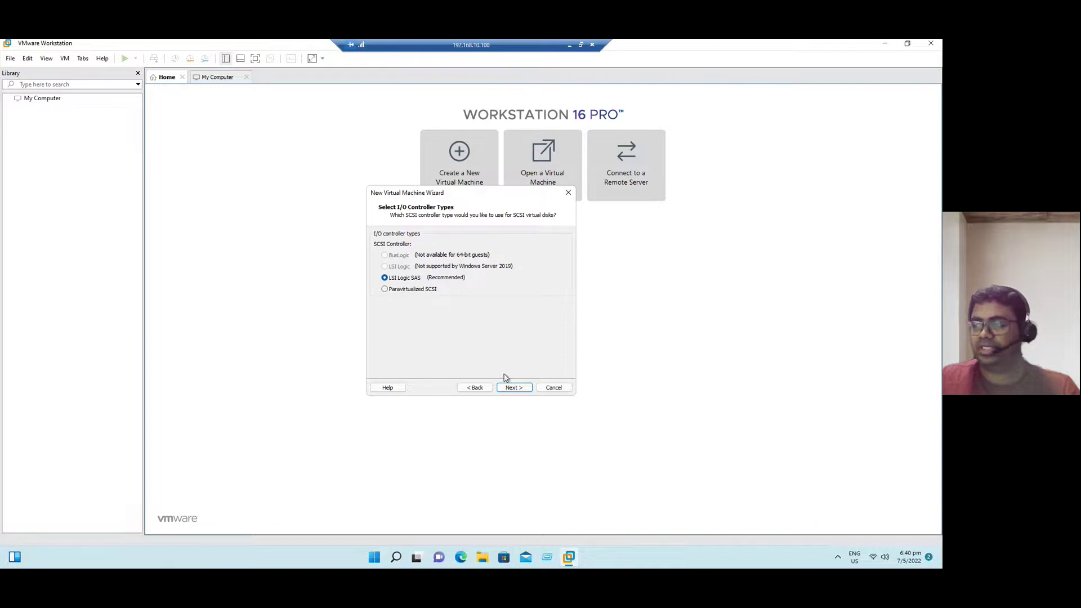
click(514, 387)
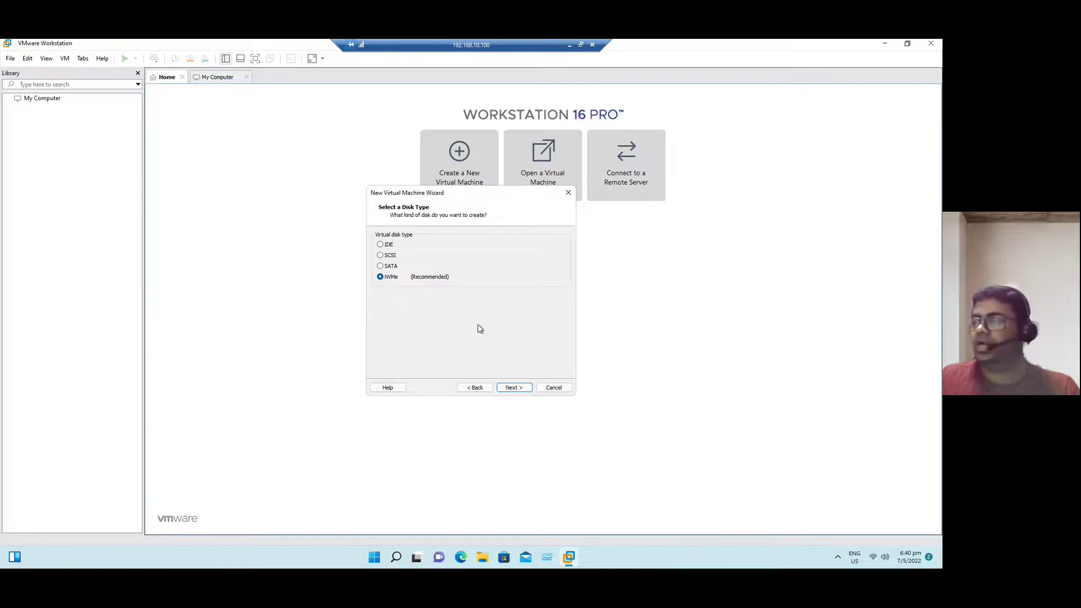
click(526, 387)
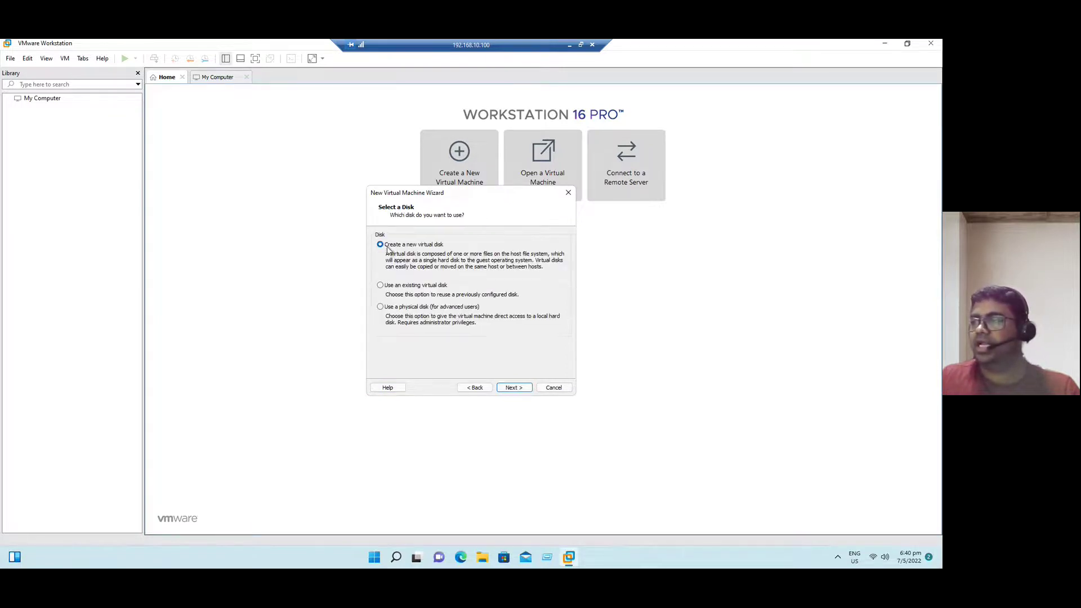
Create a new 60 GB virtual disk stored as a single file
click(513, 389)
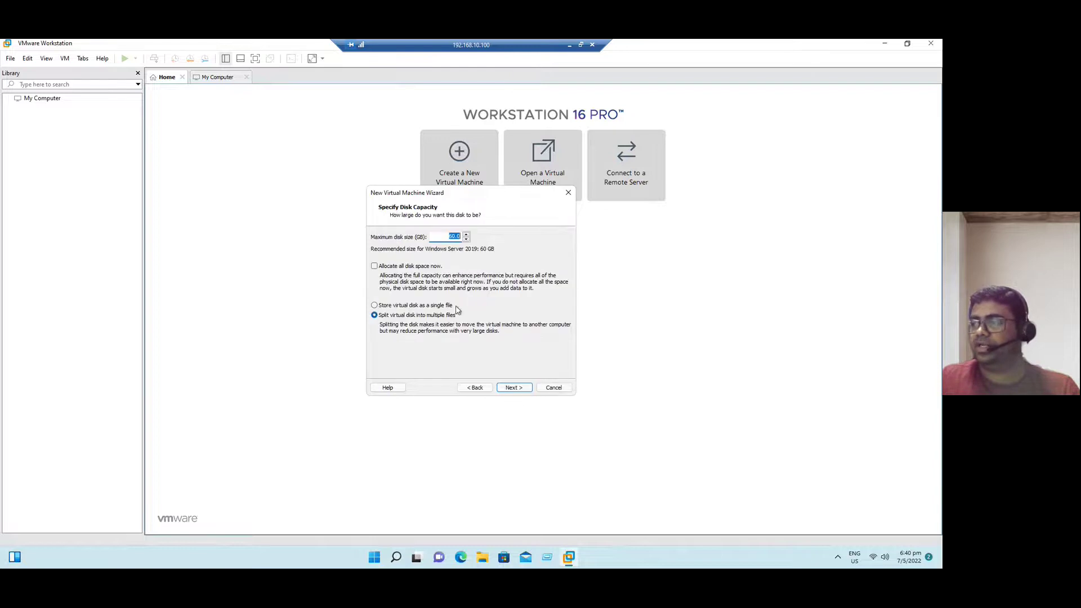
click(412, 305)
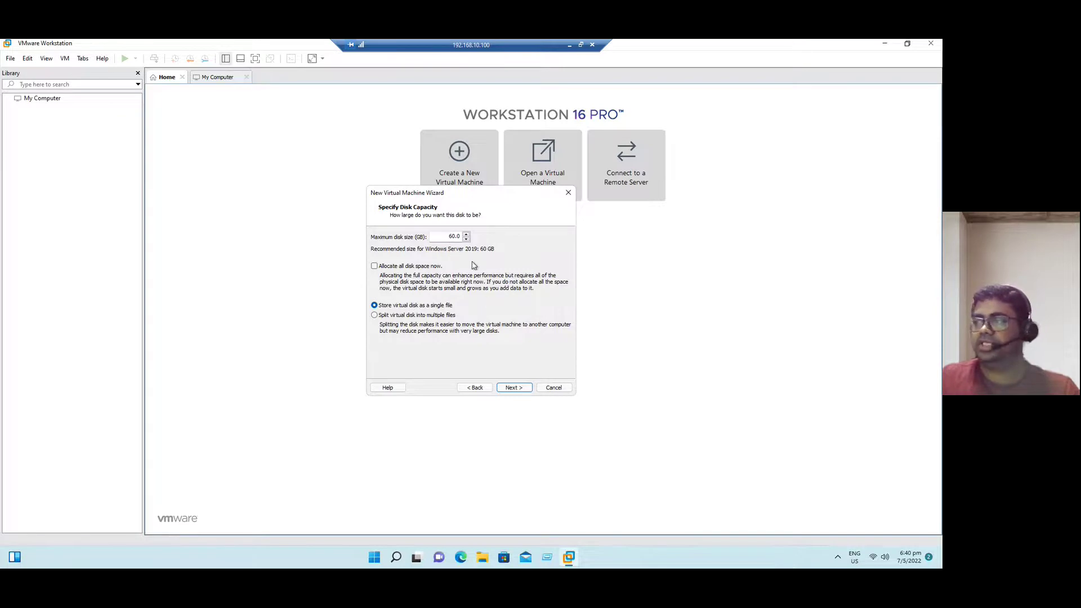
click(514, 388)
Inspect the AD01.vmdk disk file name, leaving it unchanged
click(438, 262)
double_click(427, 265)
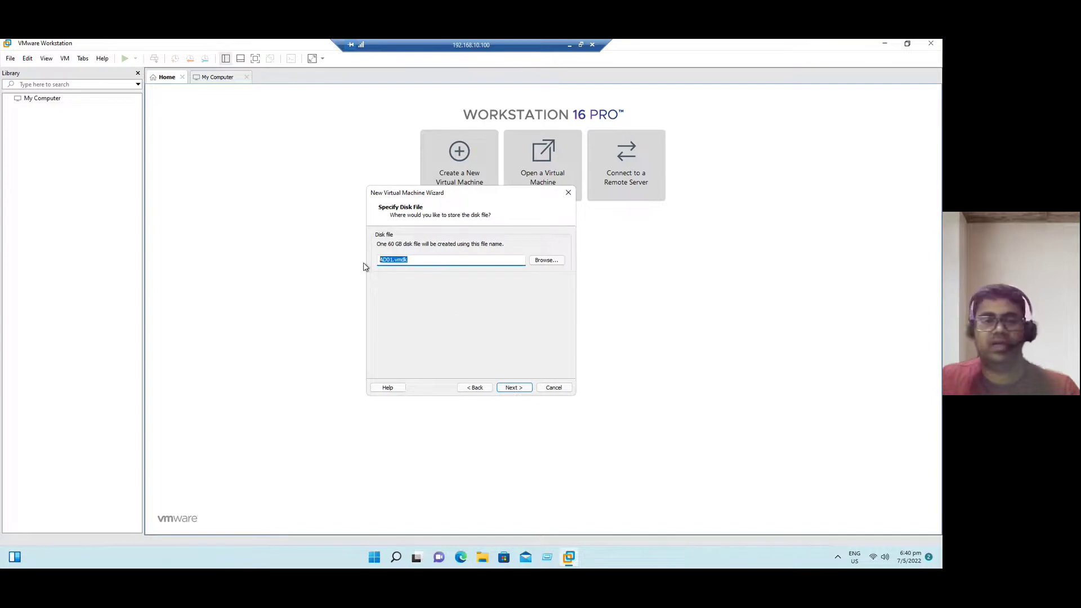
click(431, 263)
drag(392, 261, 372, 260)
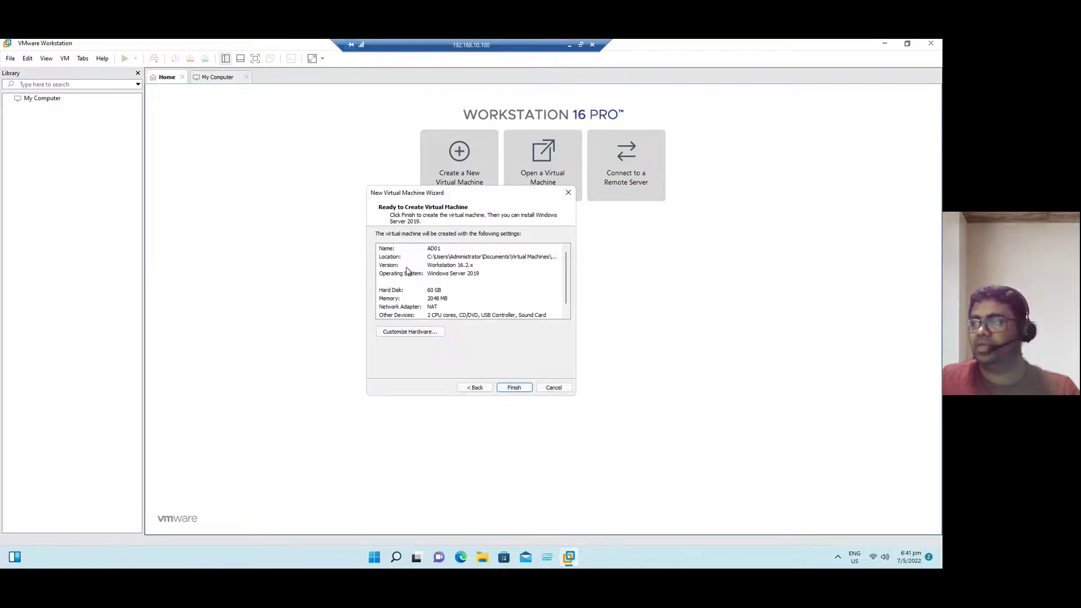
Review the AD01 settings summary and finish creating the virtual machine
scroll(408, 270, down, 1)
scroll(409, 272, up, 1)
scroll(435, 294, down, 1)
scroll(434, 294, up, 1)
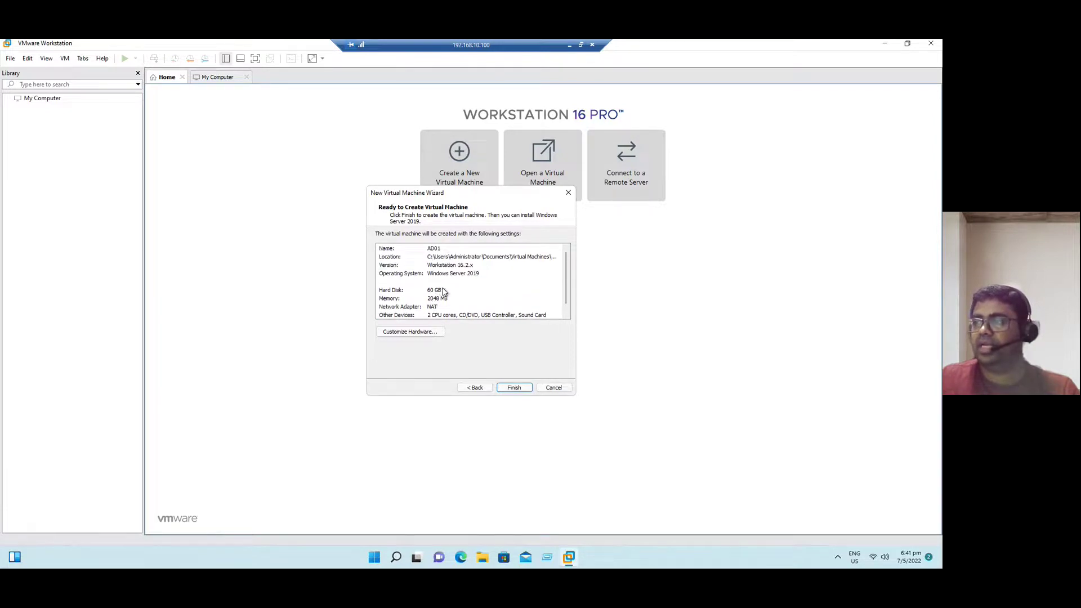
scroll(443, 291, down, 1)
click(514, 387)
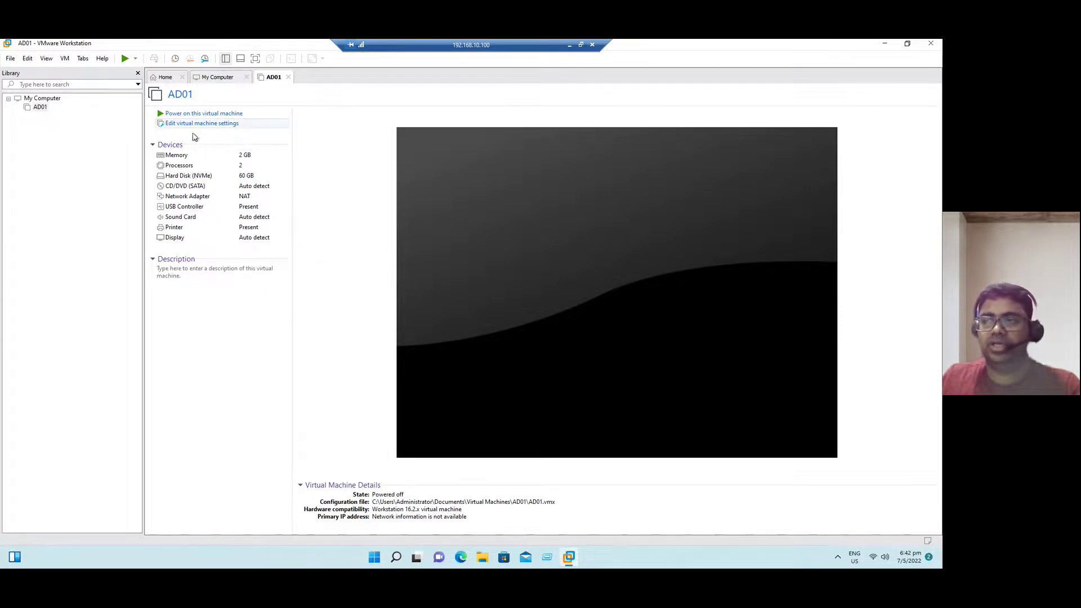
Point AD01's CD/DVD (SATA) drive at the Windows Server 2022 ISO image file
double_click(180, 187)
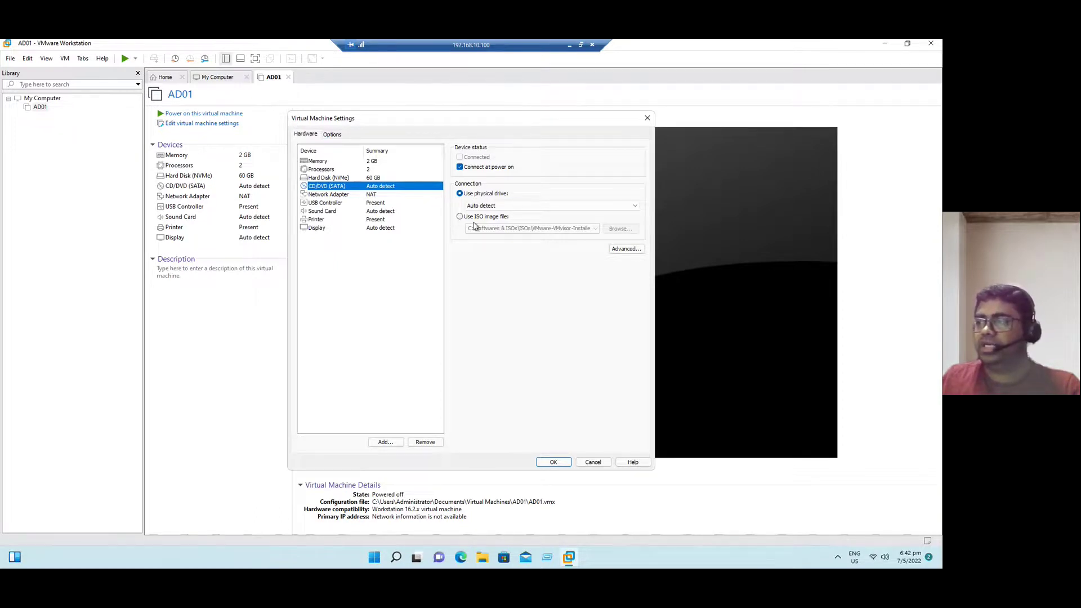
click(478, 220)
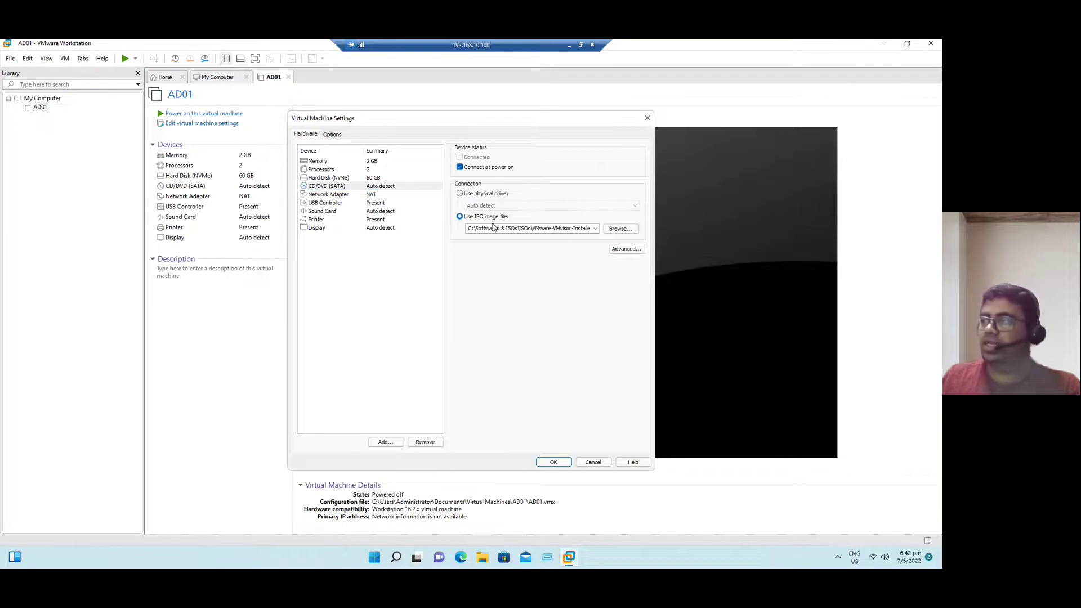
click(622, 231)
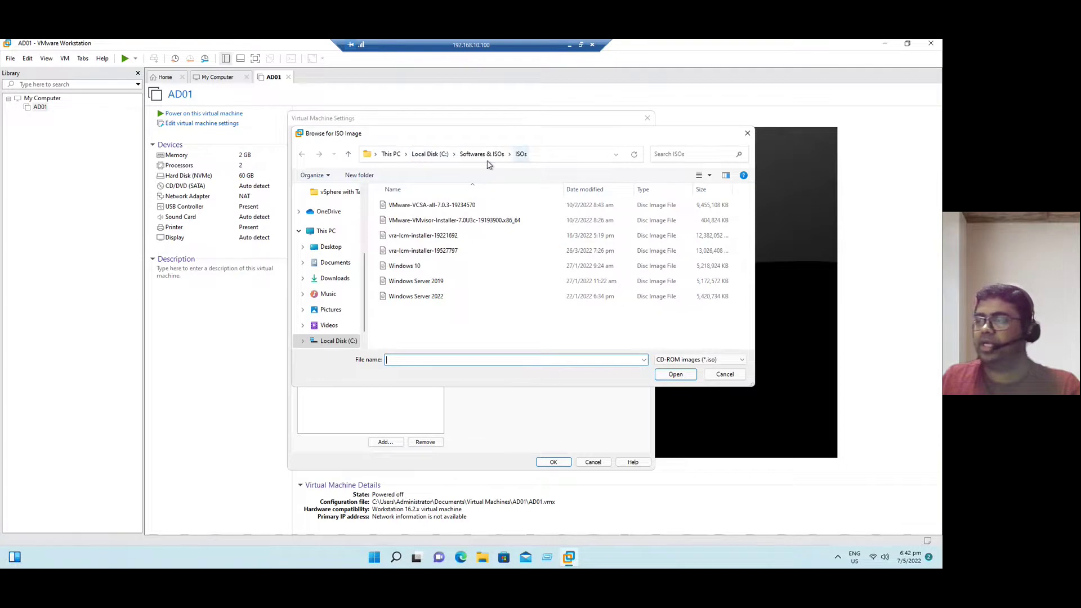
click(426, 302)
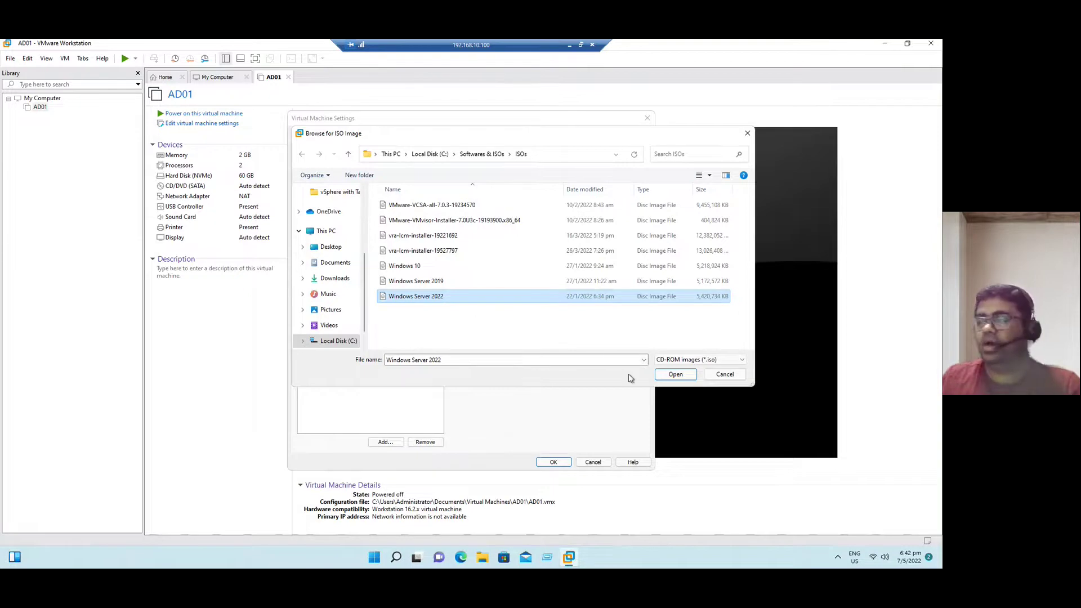
click(676, 375)
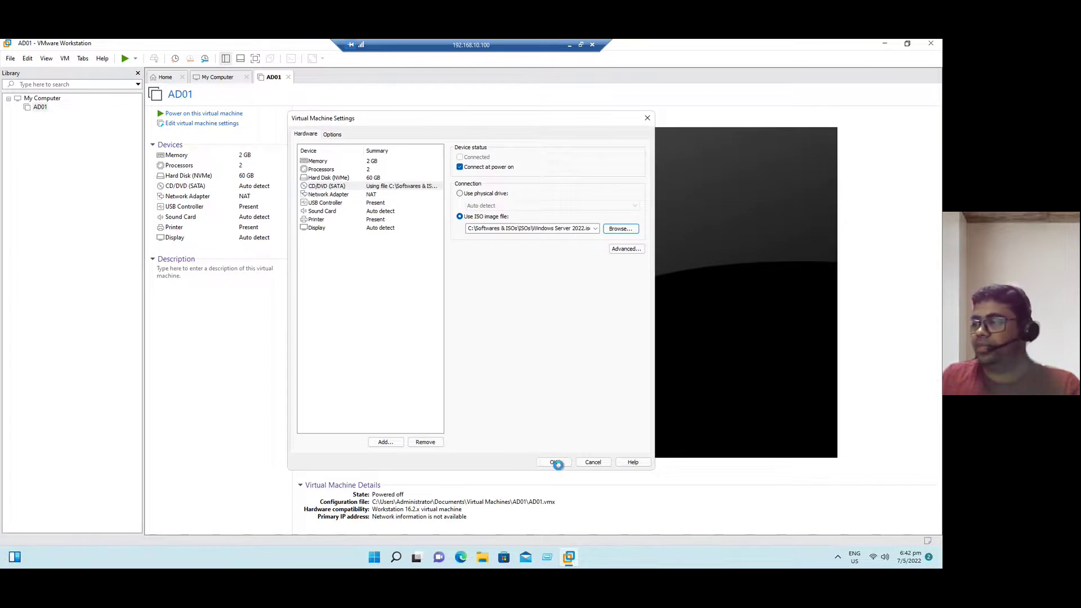
click(558, 466)
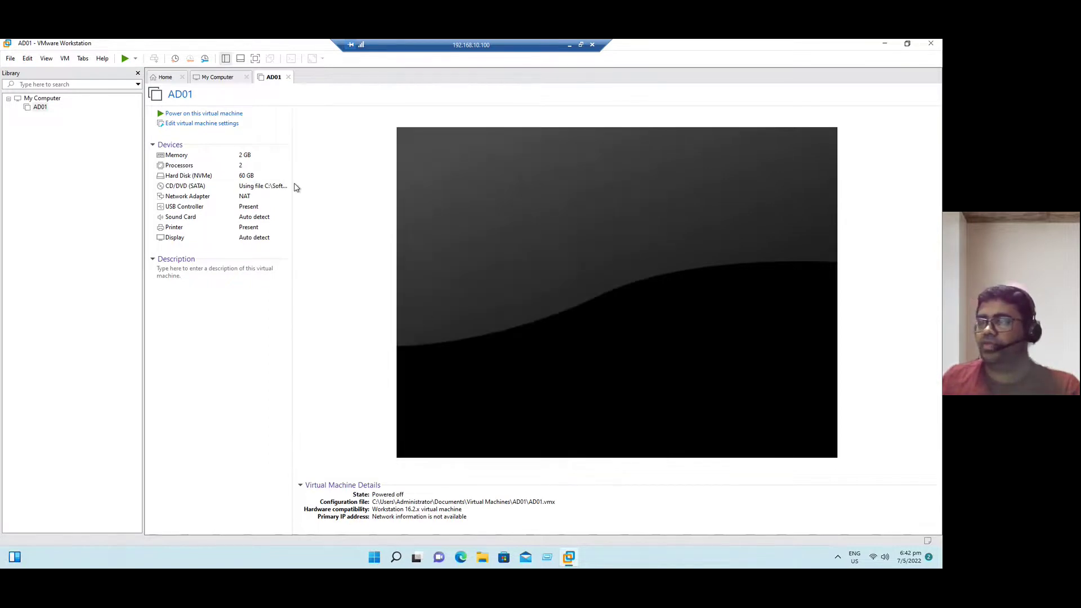
Power on AD01 and press Enter in its console to boot from the disc
click(179, 115)
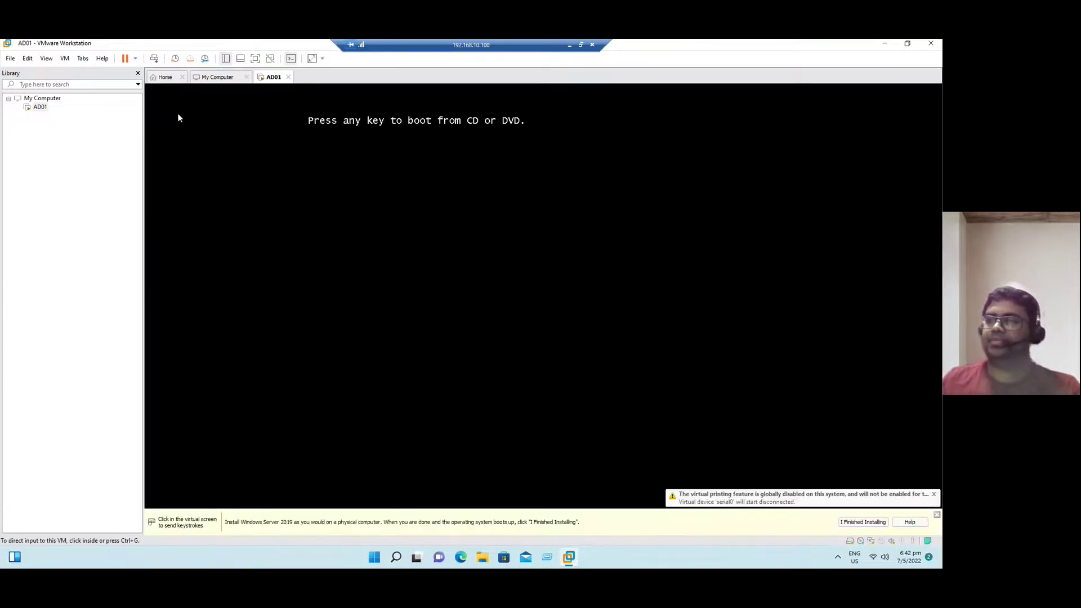
click(290, 215)
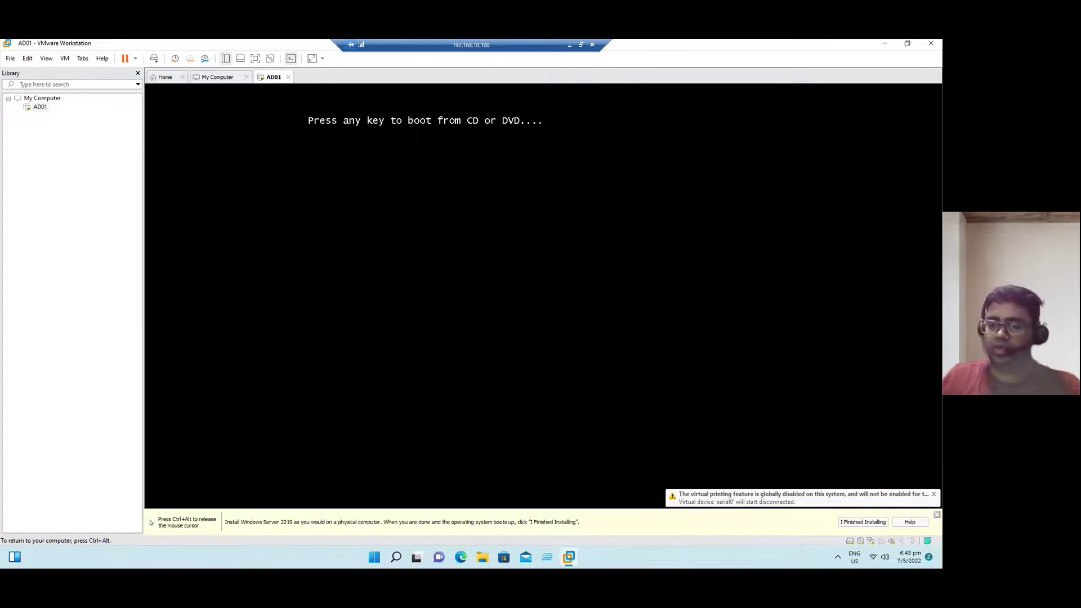
key(Return)
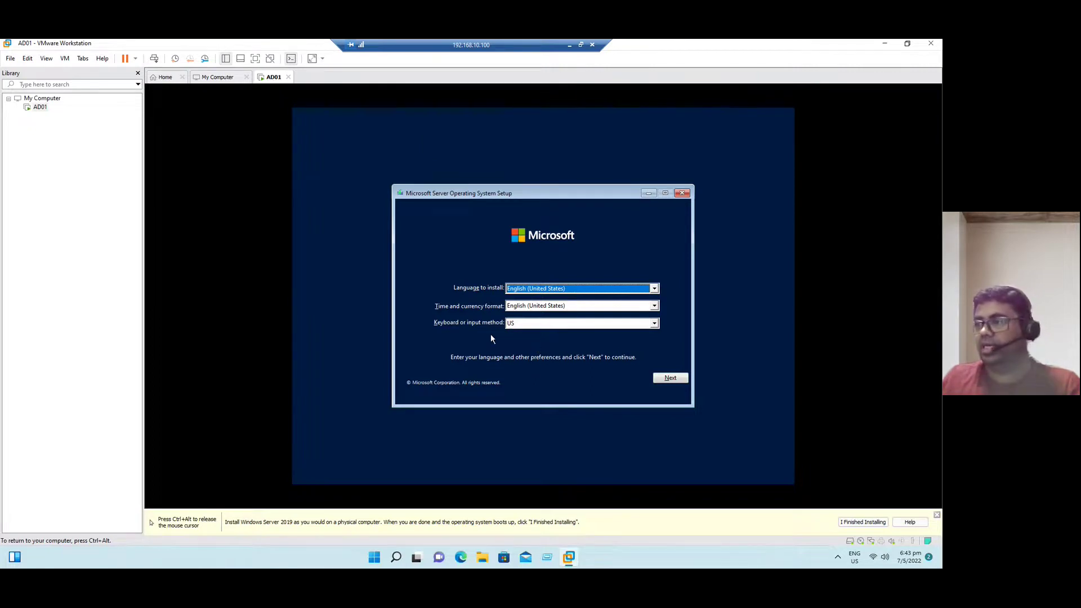
Start setup with default language, compare editions, and pick Standard Evaluation (Desktop Experience)
click(670, 379)
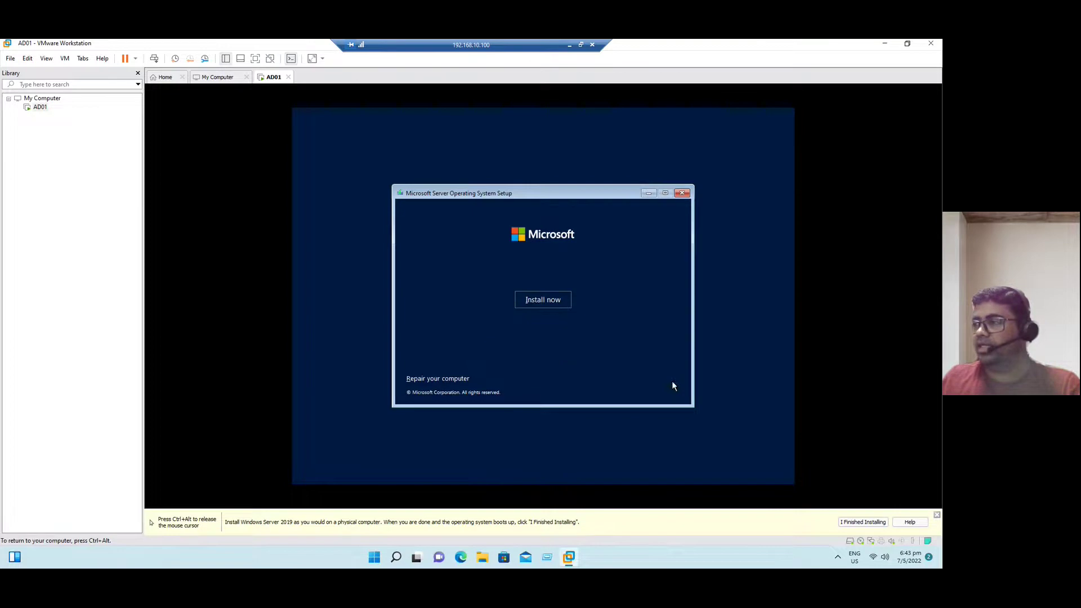
click(551, 304)
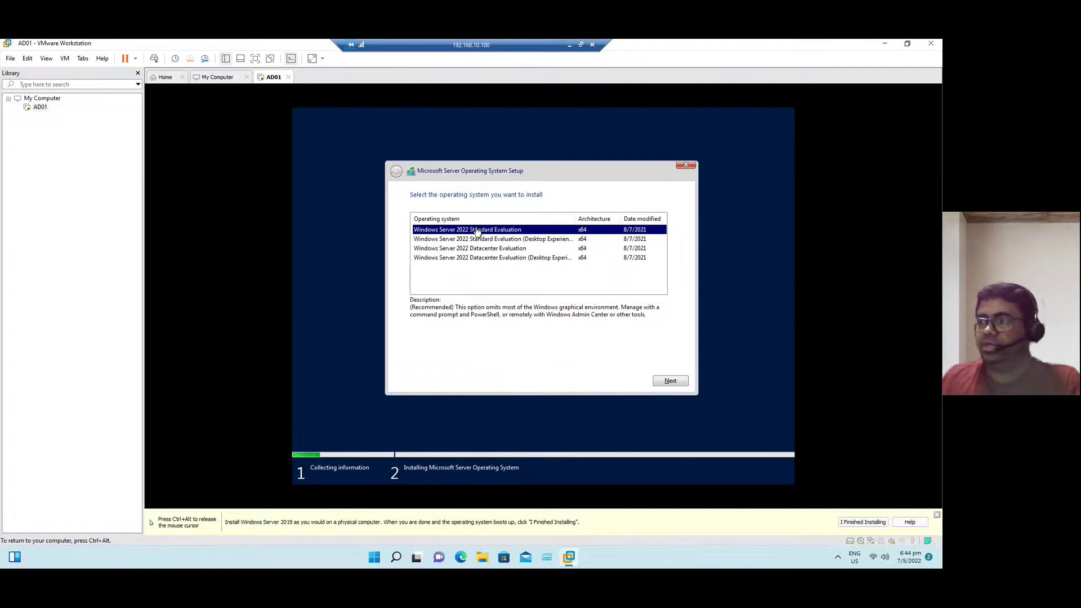
click(511, 241)
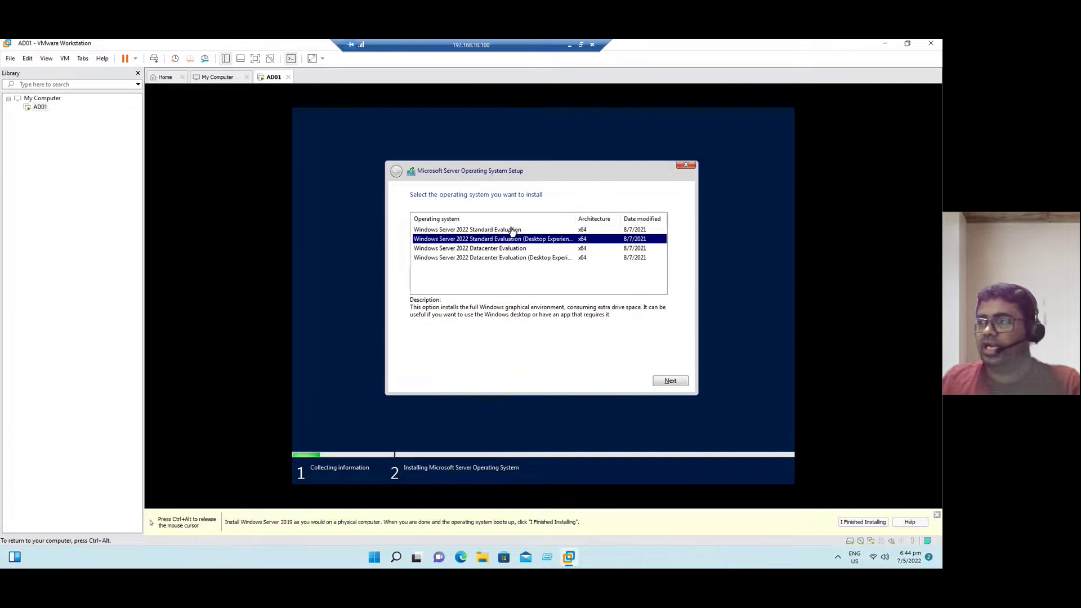
click(511, 228)
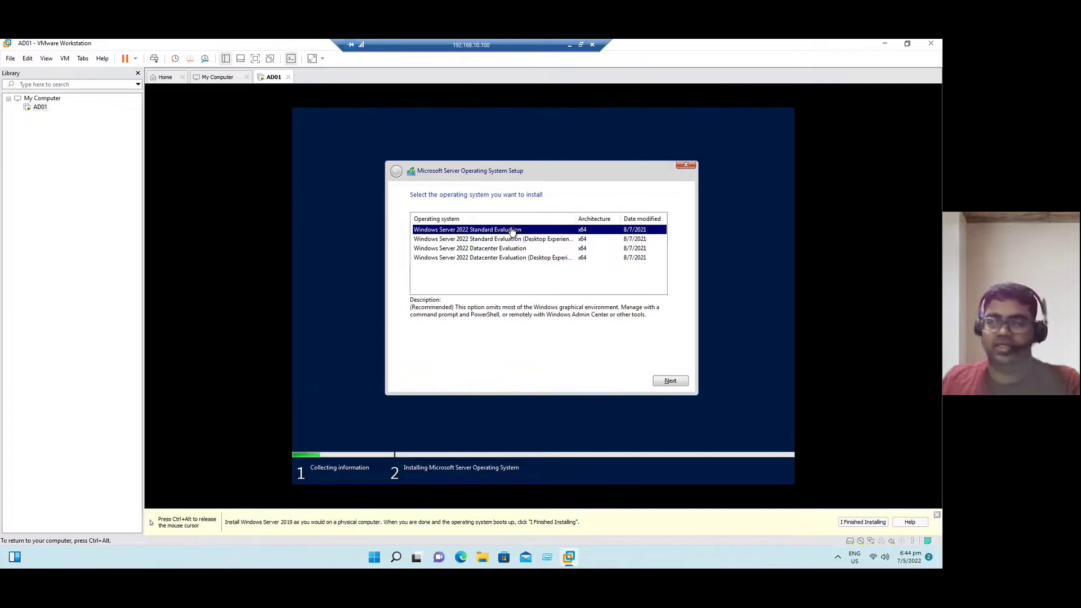
click(521, 241)
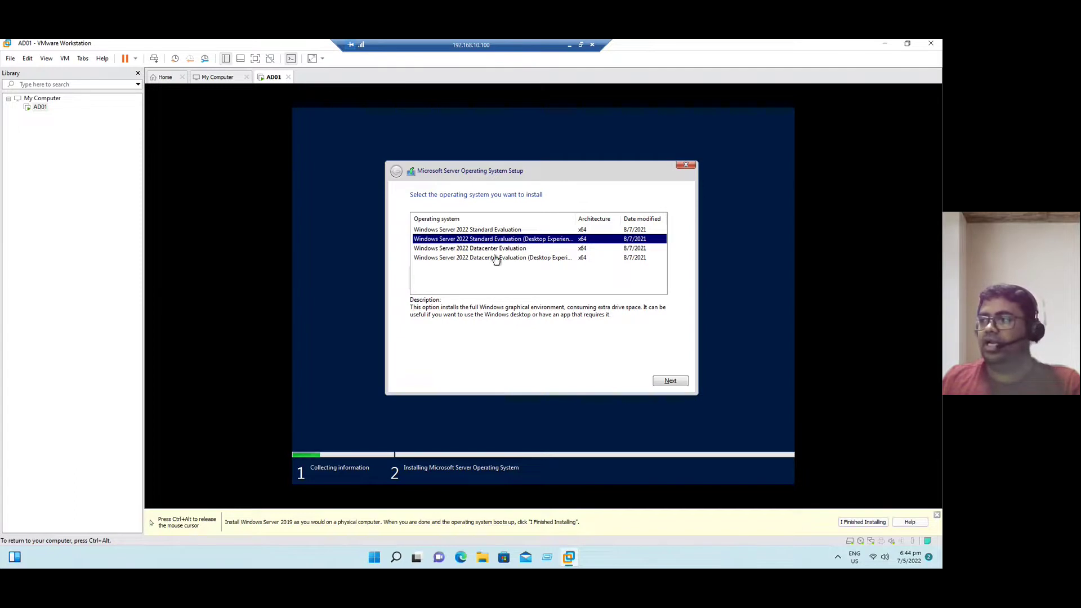
click(501, 250)
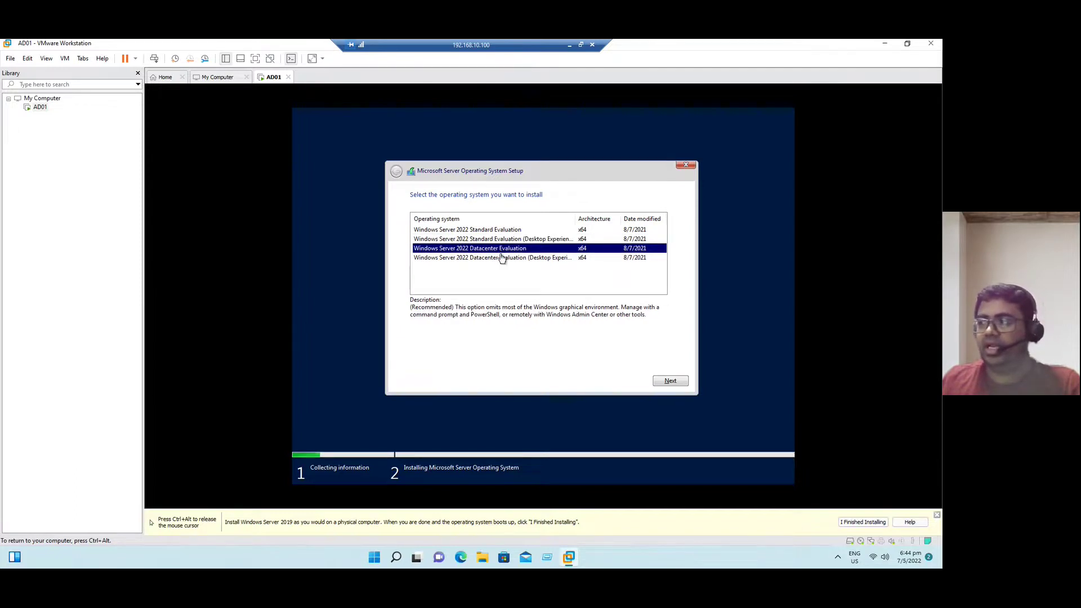
click(501, 259)
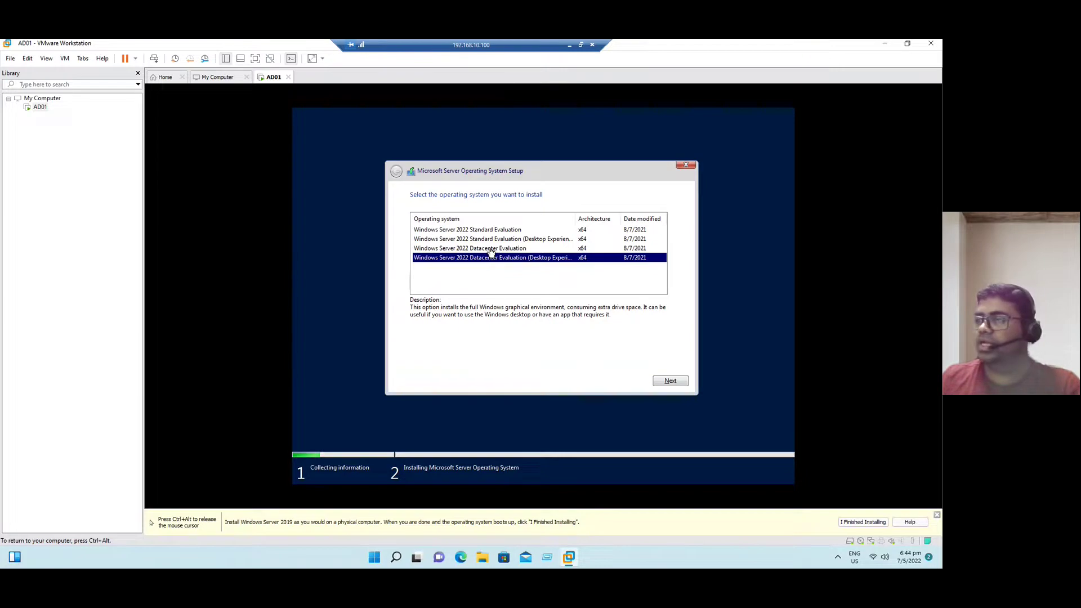
click(494, 240)
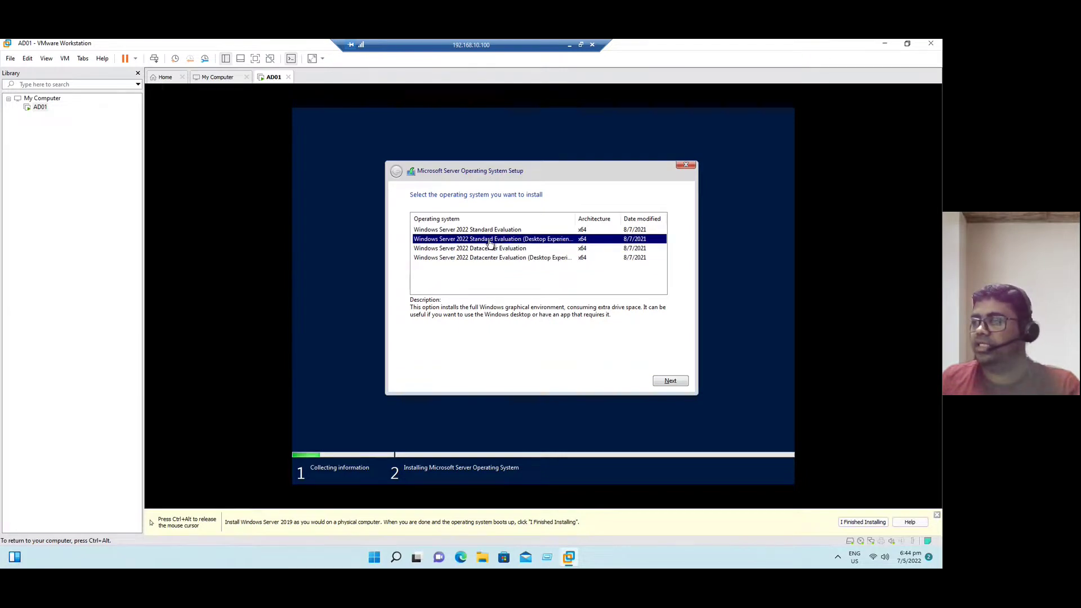
click(670, 379)
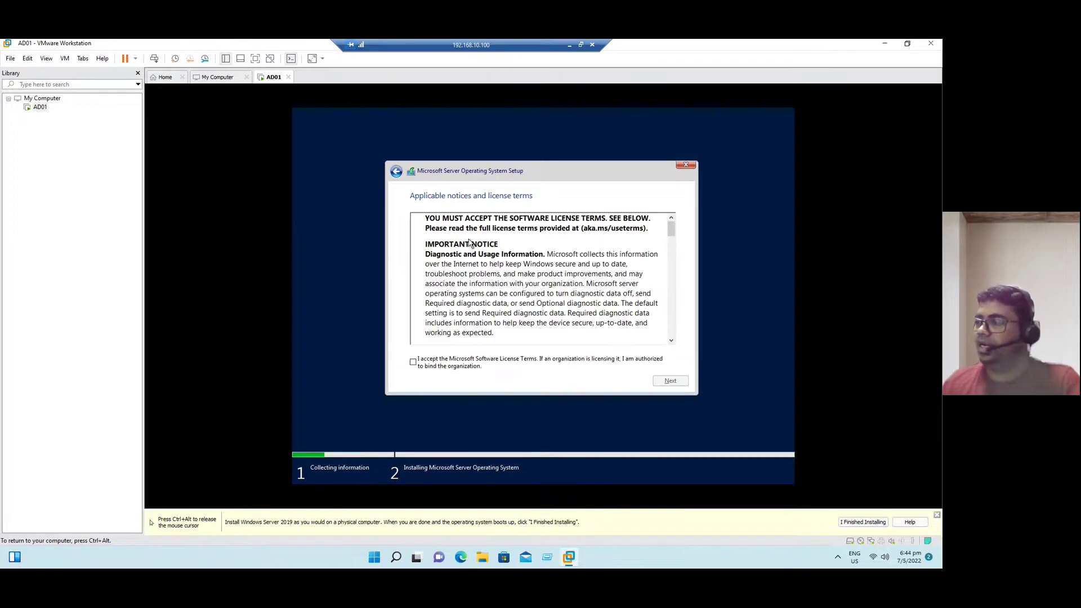
Accept the license terms and start a Custom Windows Server install on the 60 GB Drive 0
click(441, 361)
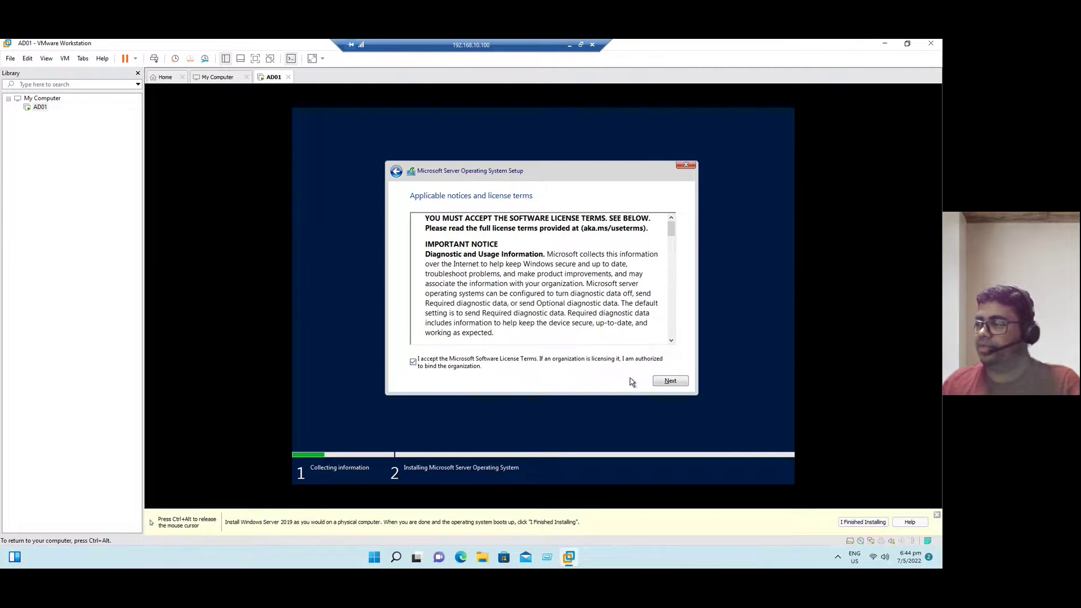
click(667, 381)
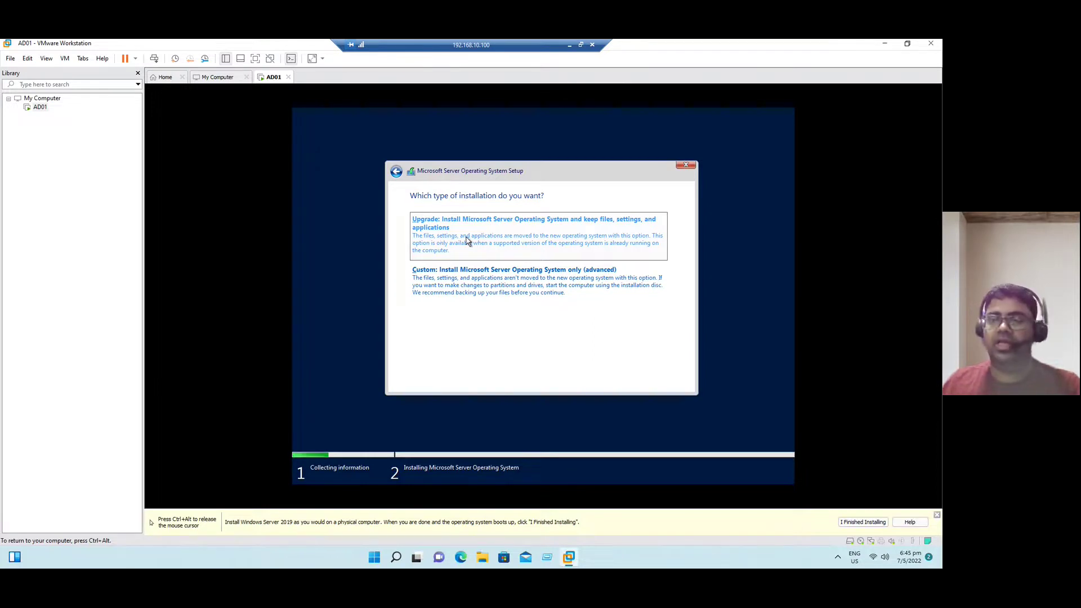
click(445, 279)
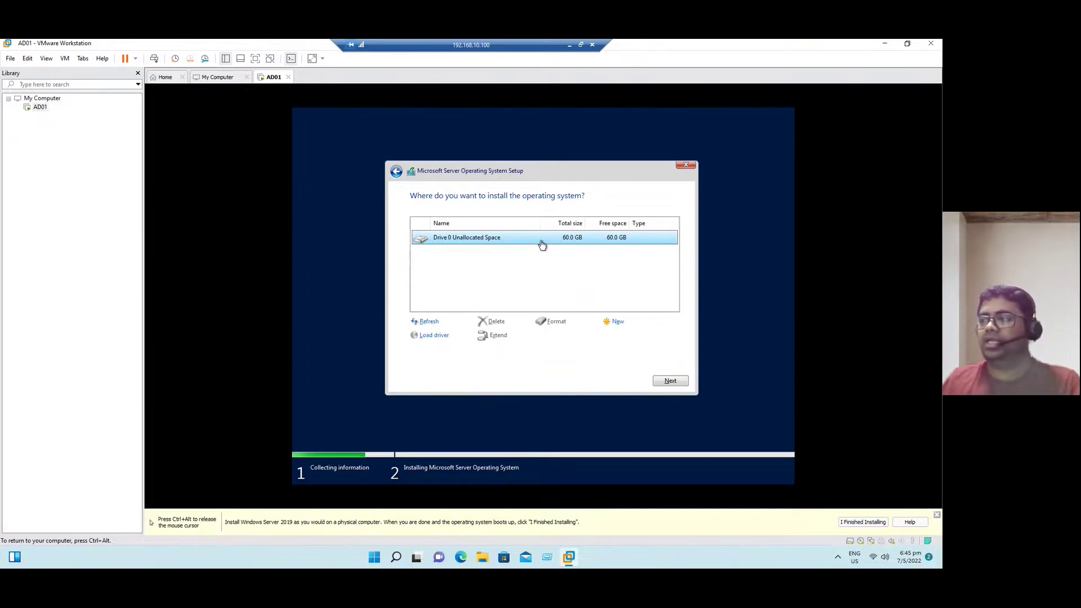
click(672, 383)
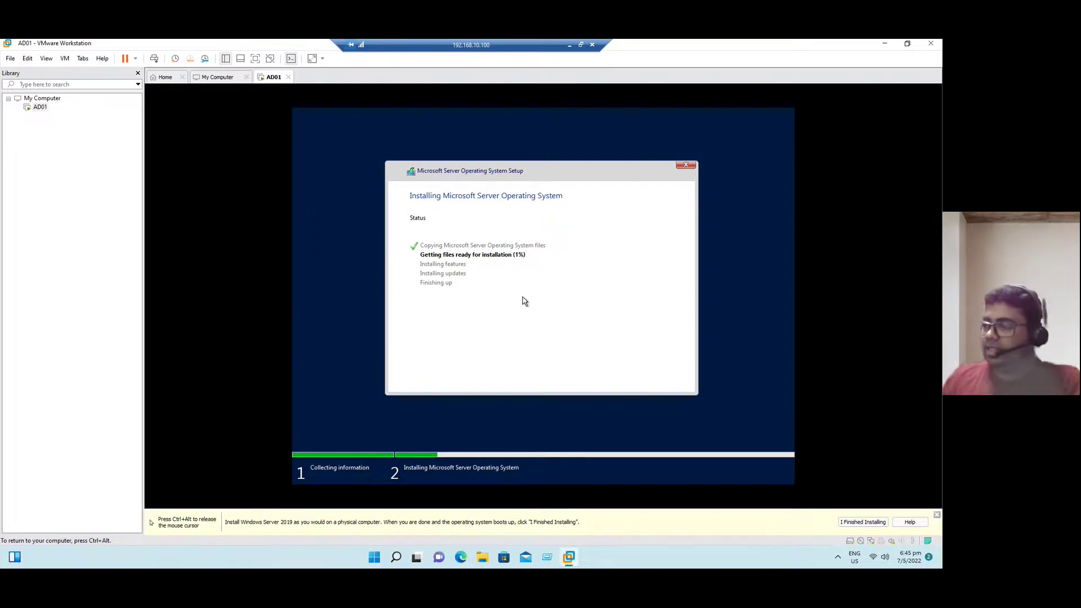
Release input from the VM and open File Explorer at This PC while setup copies files
key(ctrl+alt)
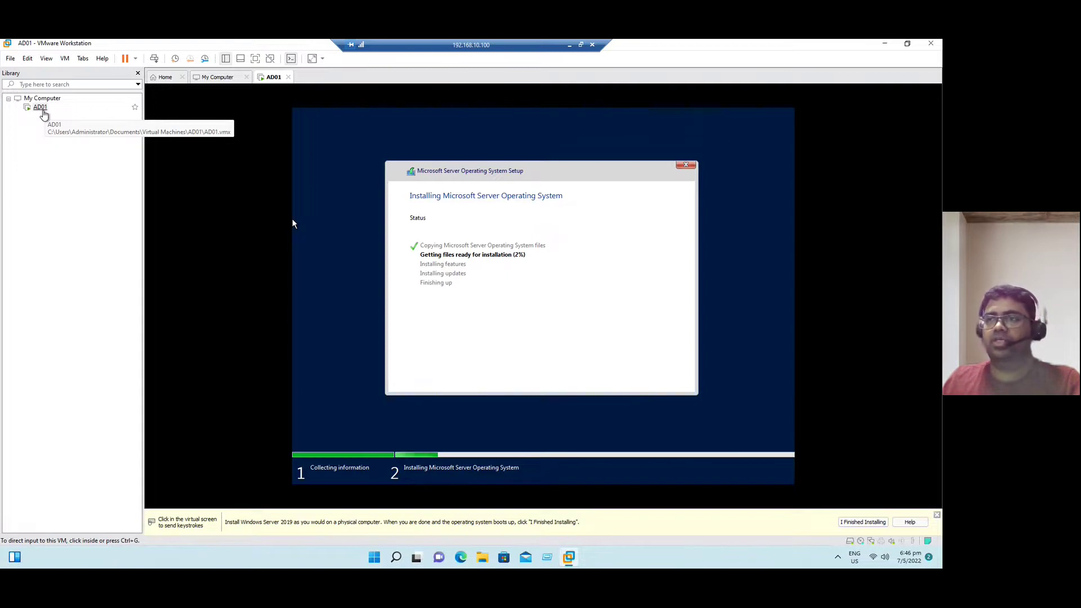
click(474, 560)
click(35, 281)
Navigate through Documents and Virtual Machines into the AD01 folder
click(42, 163)
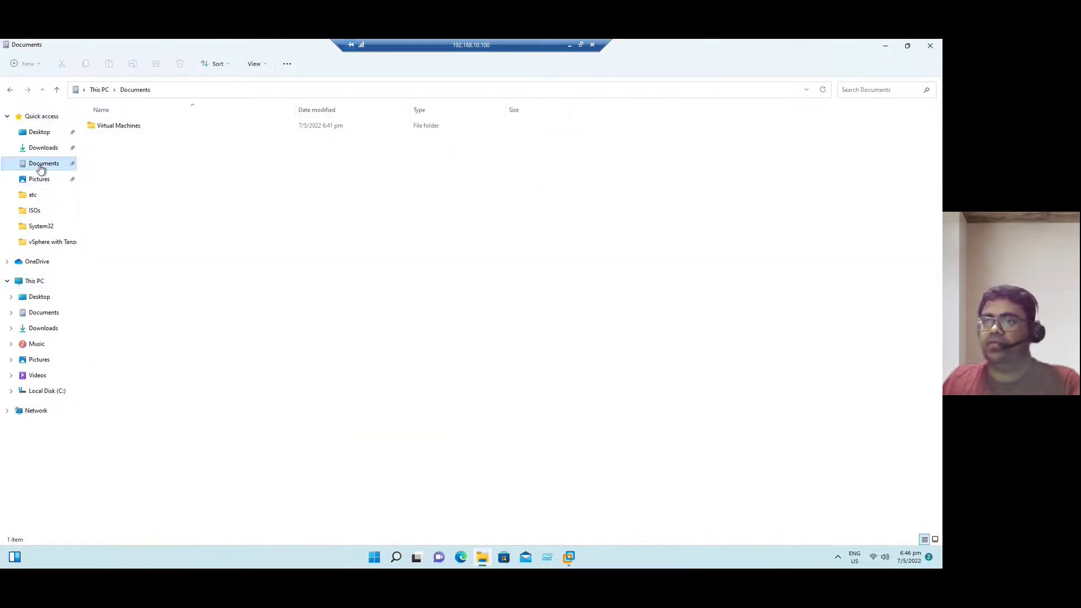
click(111, 133)
double_click(111, 132)
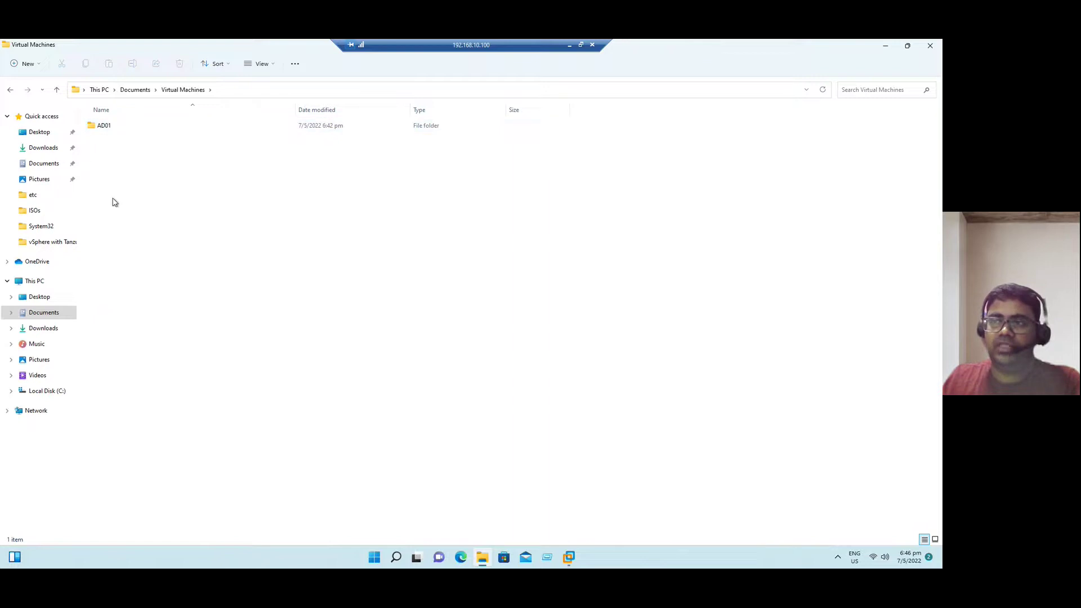
double_click(100, 129)
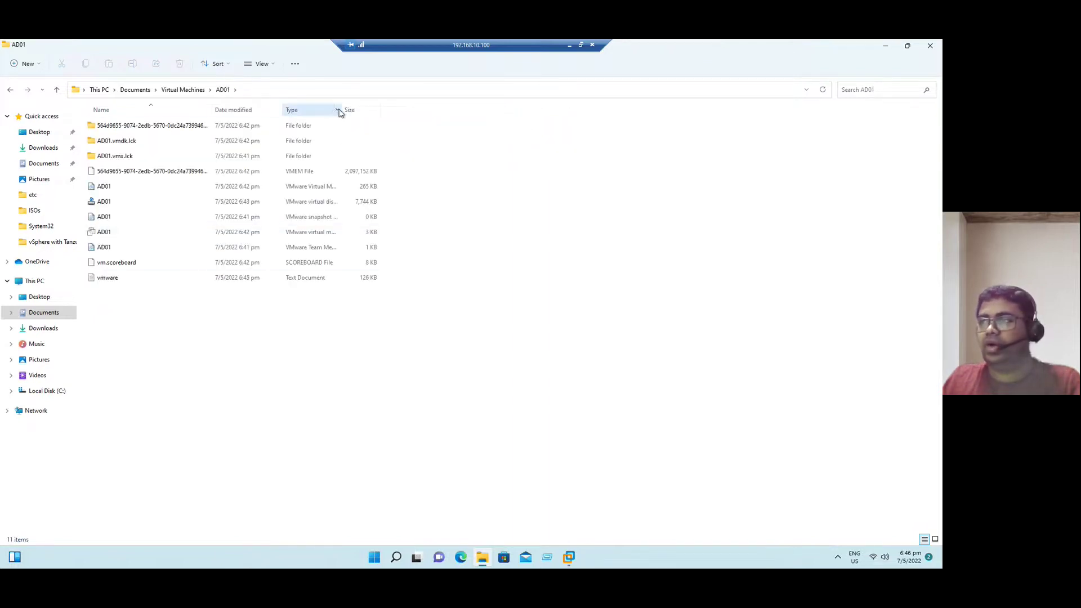
Widen the Type column and check the folder layout options for the AD01 files
drag(342, 107, 444, 109)
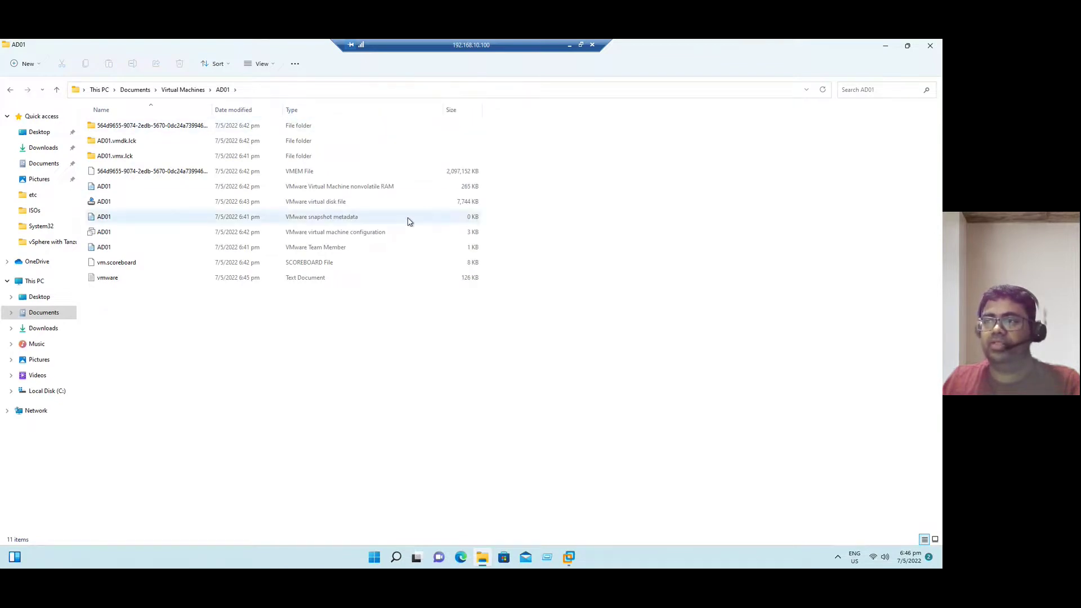
click(112, 233)
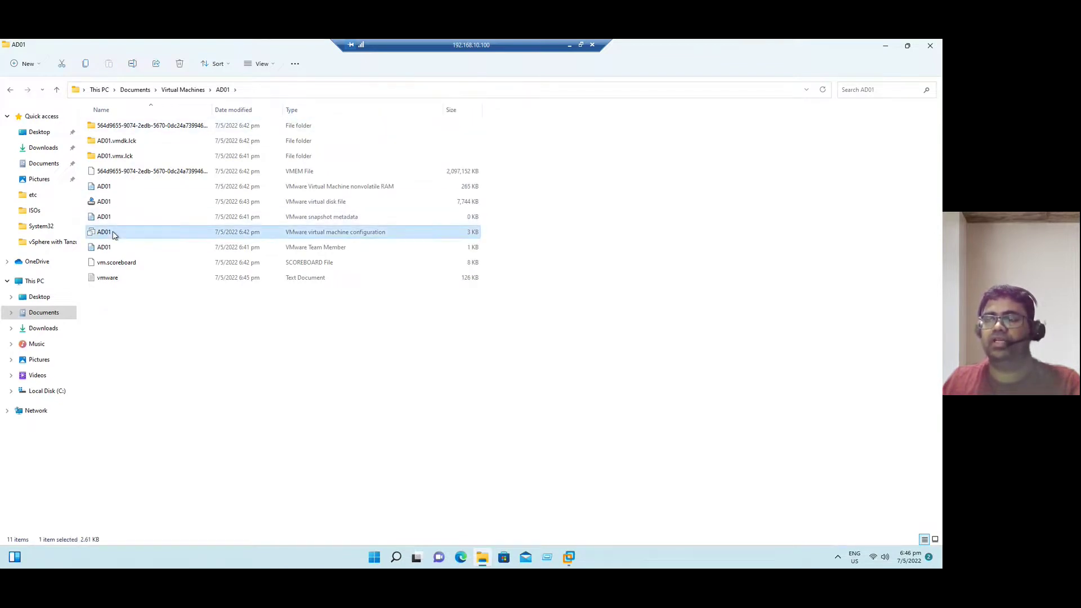
click(274, 66)
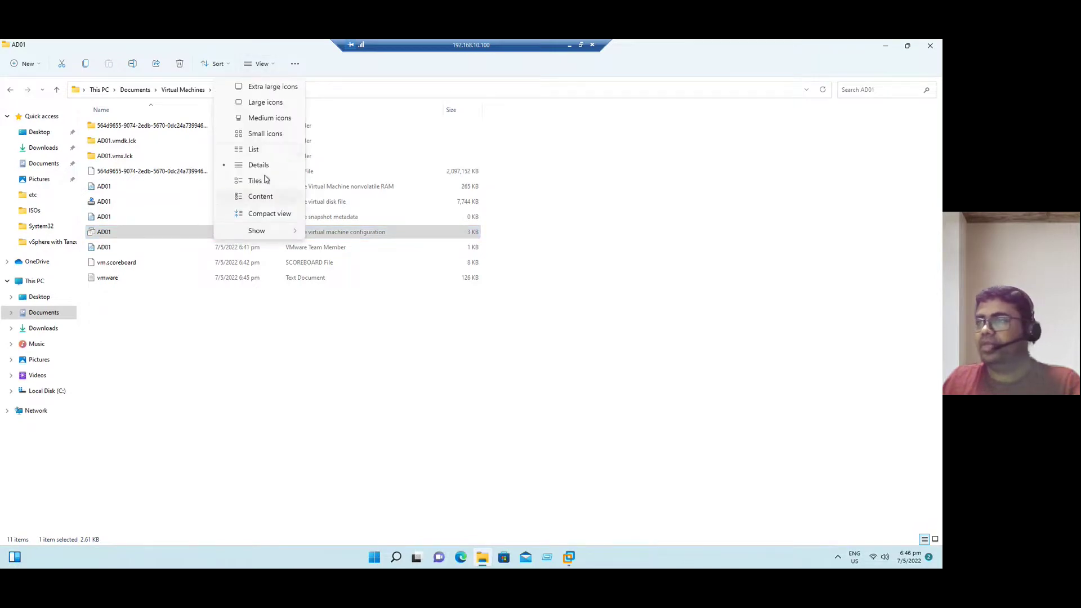
mouse_move(260, 237)
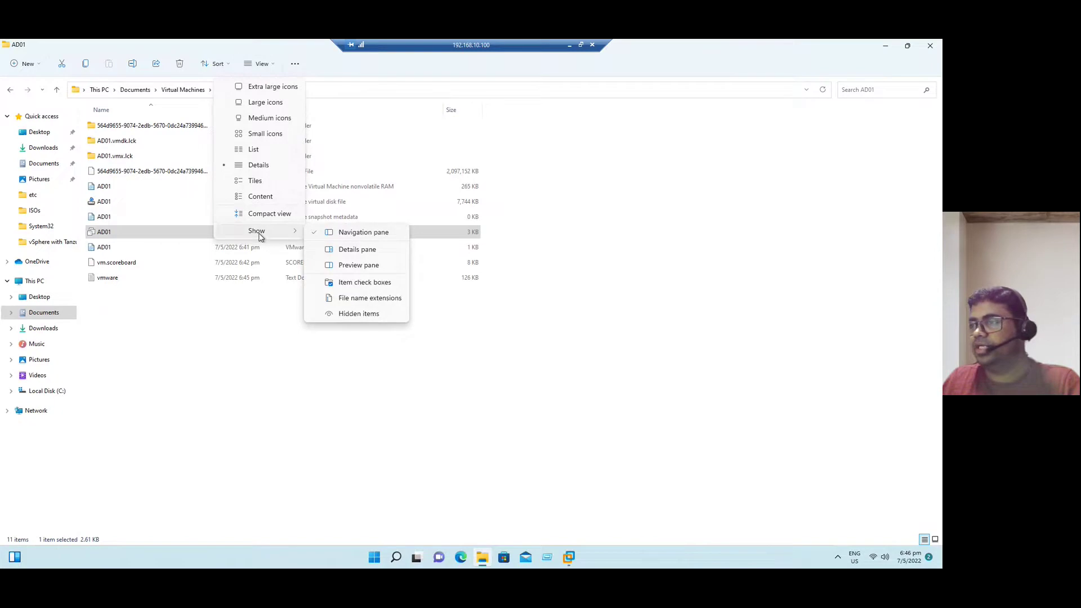
click(225, 355)
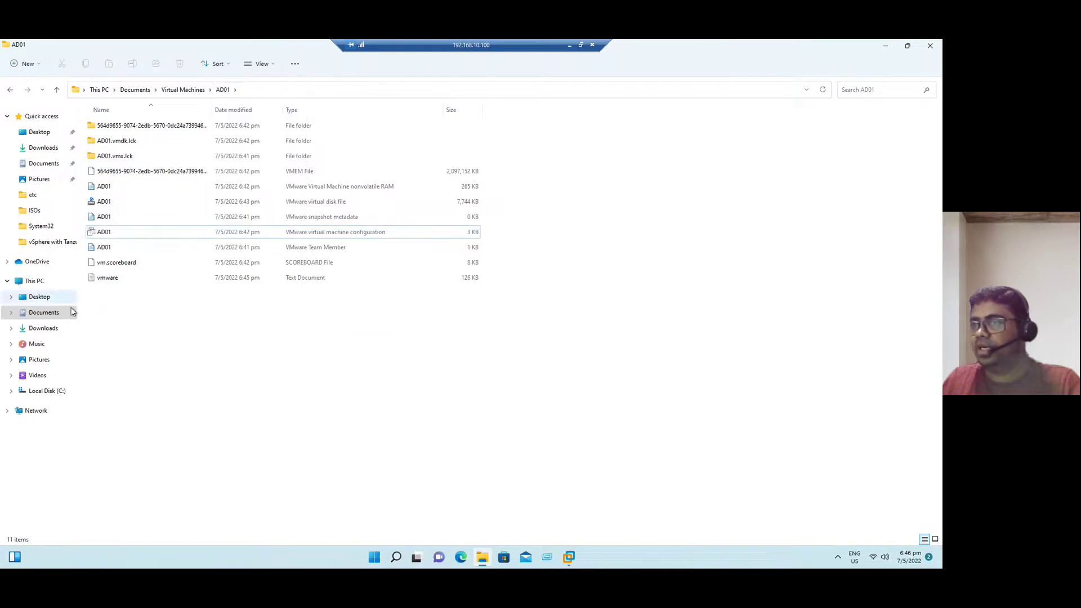
click(396, 558)
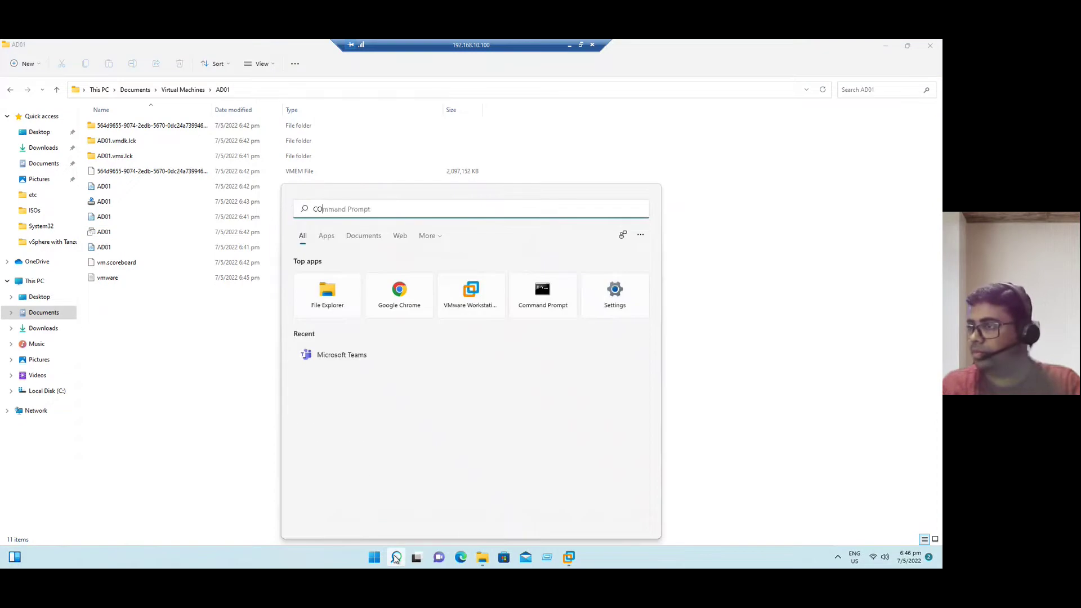
Untick 'Hide extensions for known file types' in Control Panel's File Explorer Options and apply it
text(control)
key(Return)
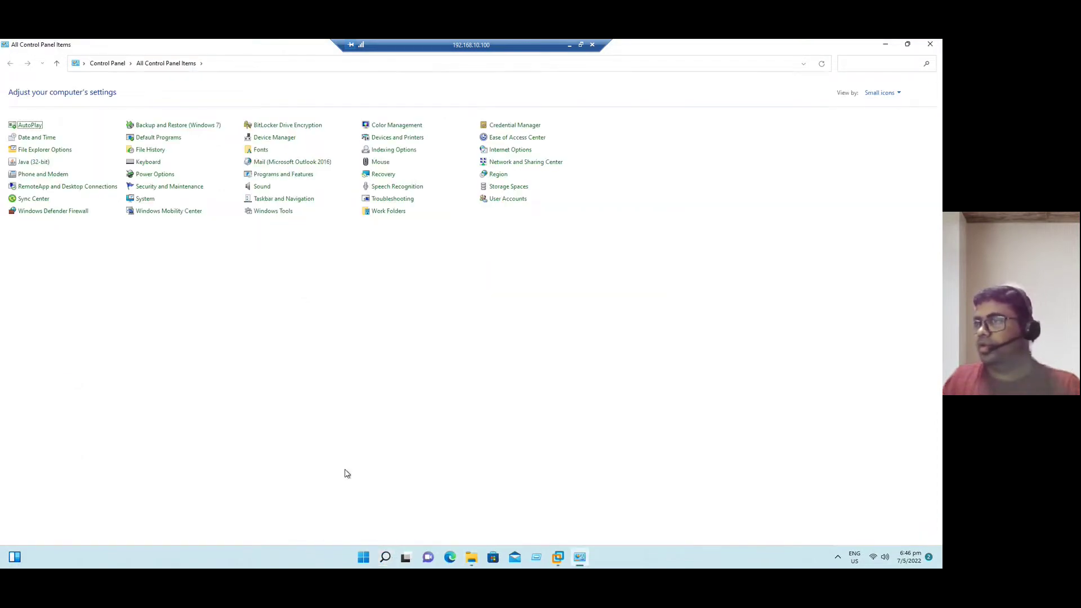
click(56, 151)
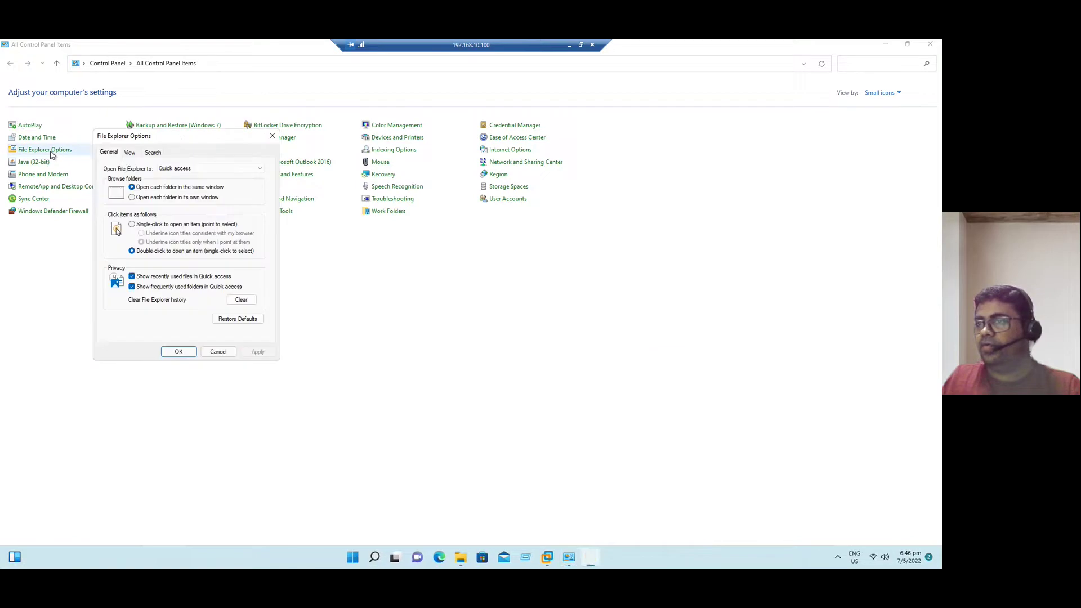
click(130, 153)
scroll(183, 304, down, 1)
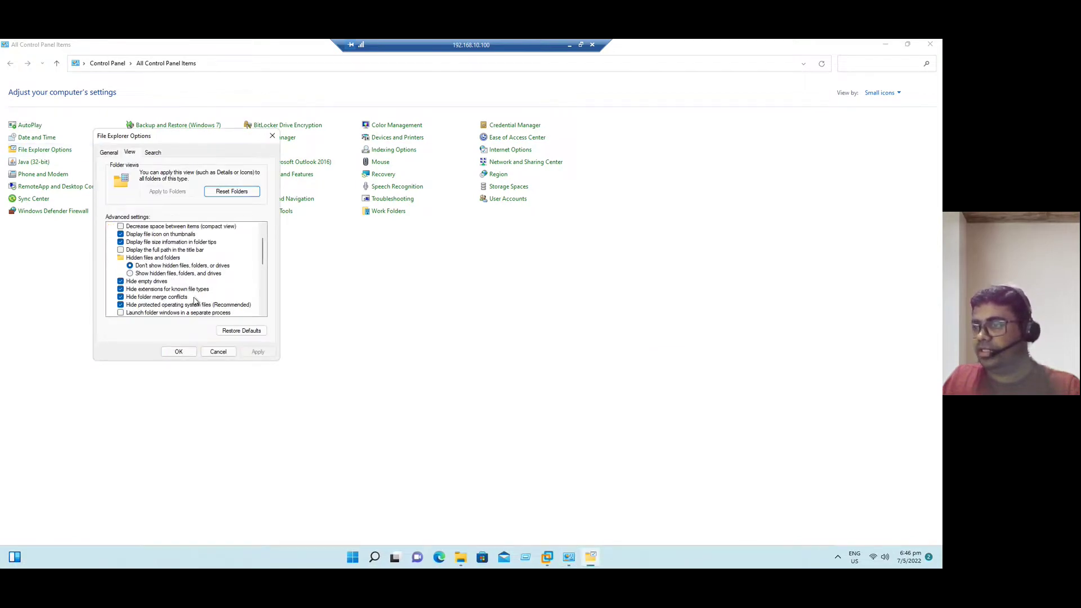
click(155, 291)
click(258, 352)
click(179, 352)
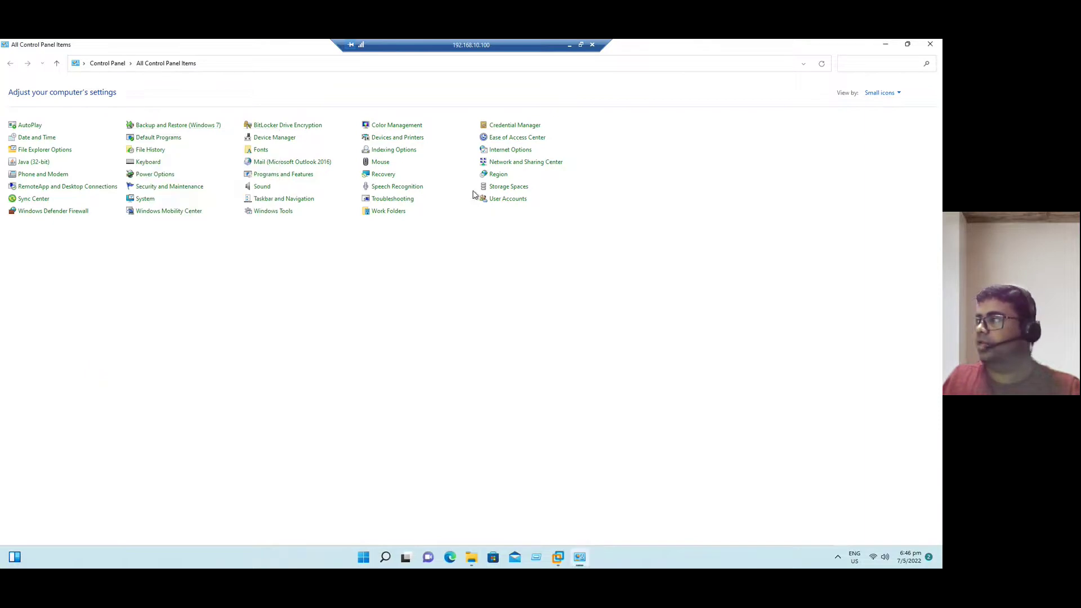
Close Control Panel and point out vmware.log, AD01.vmxf and vm.scoreboard in the AD01 folder
click(929, 45)
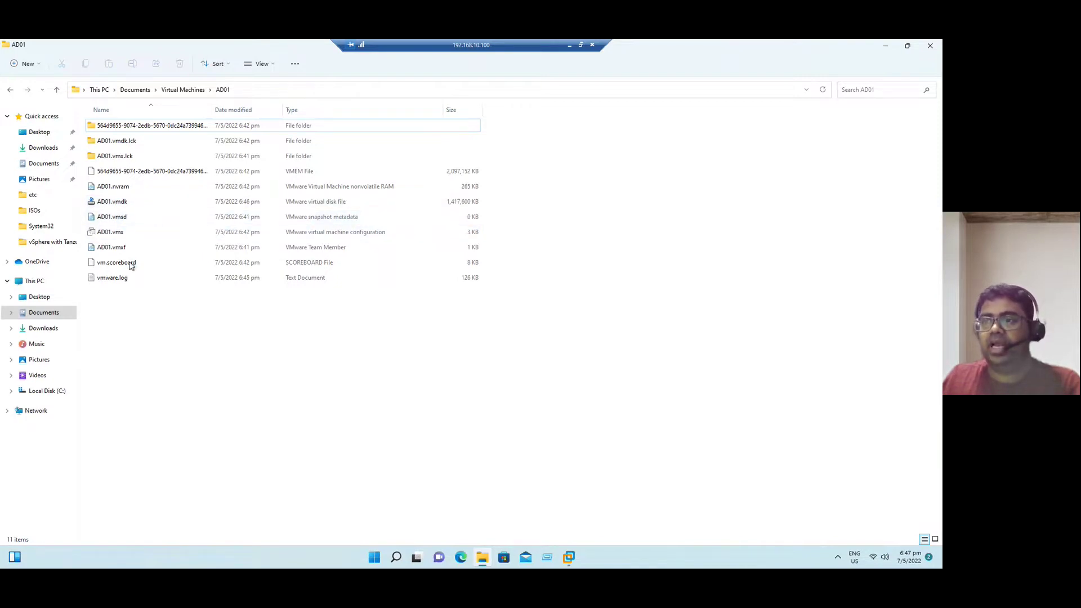
click(119, 282)
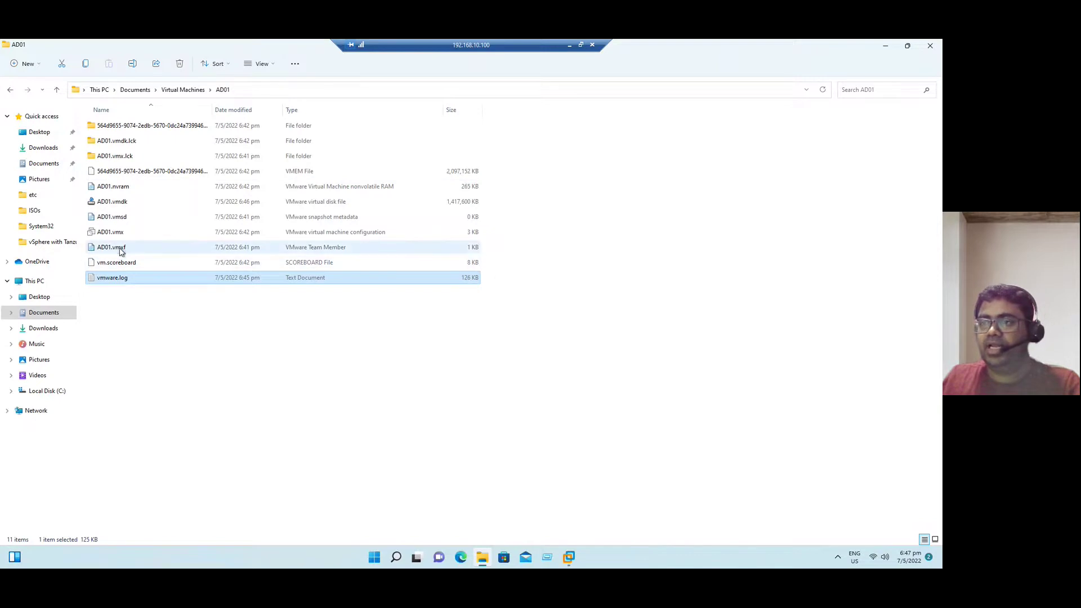
click(121, 251)
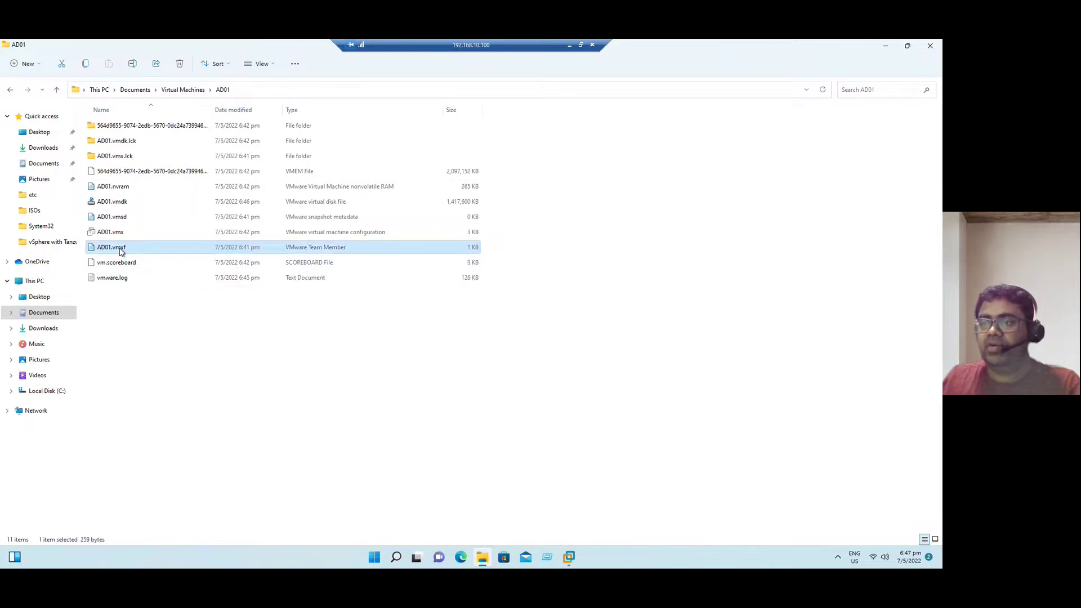
click(332, 265)
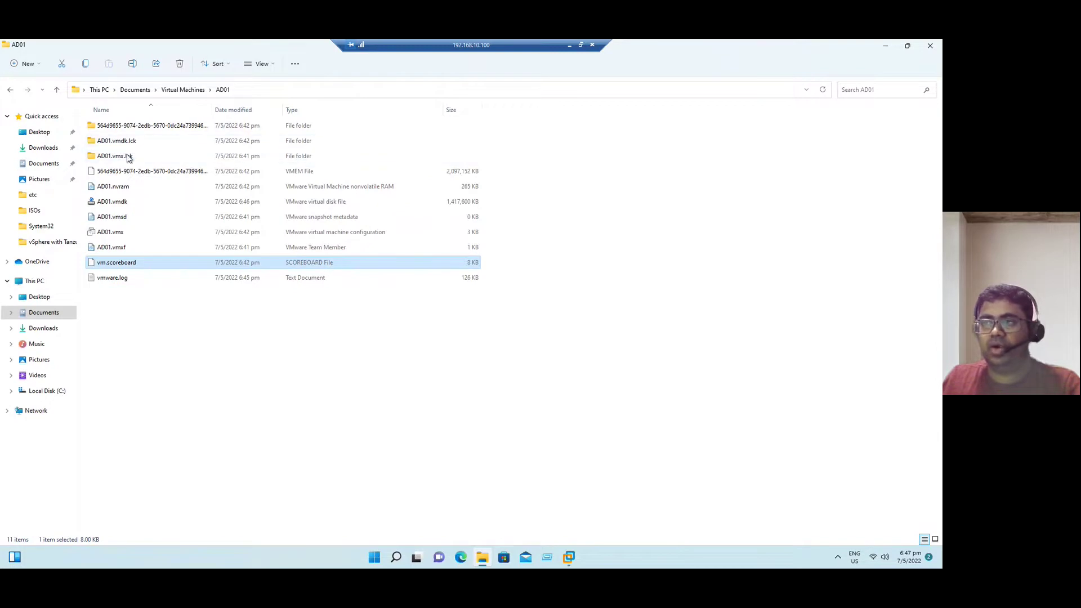
Highlight AD01.vmx, AD01.vmdk, AD01.nvram and vmware.log together, then clear the selection and close File Explorer
click(119, 238)
ctrl+click(128, 204)
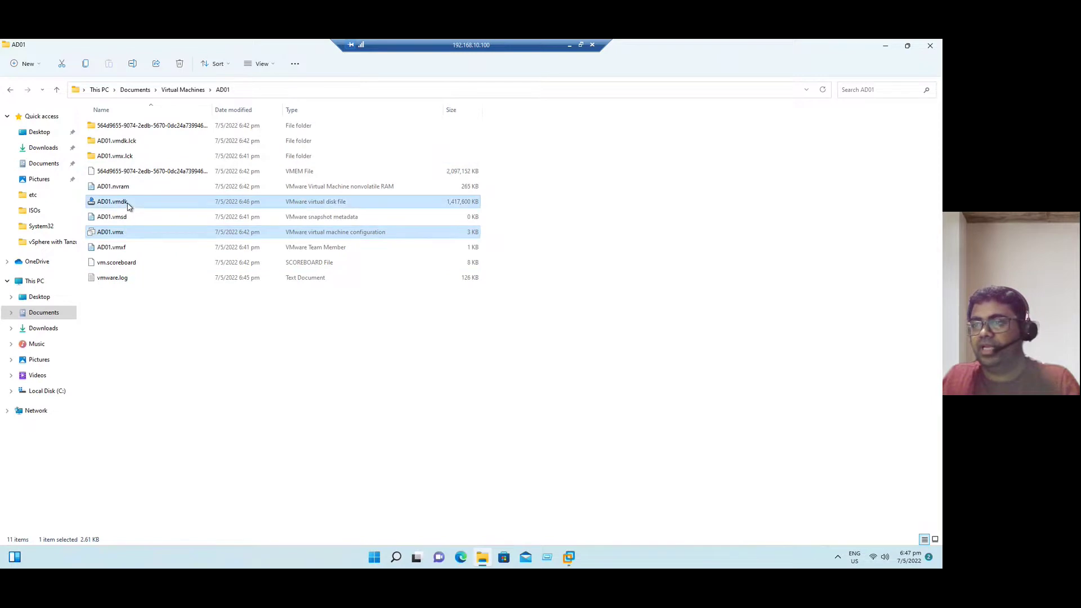
ctrl+click(135, 190)
ctrl+click(135, 278)
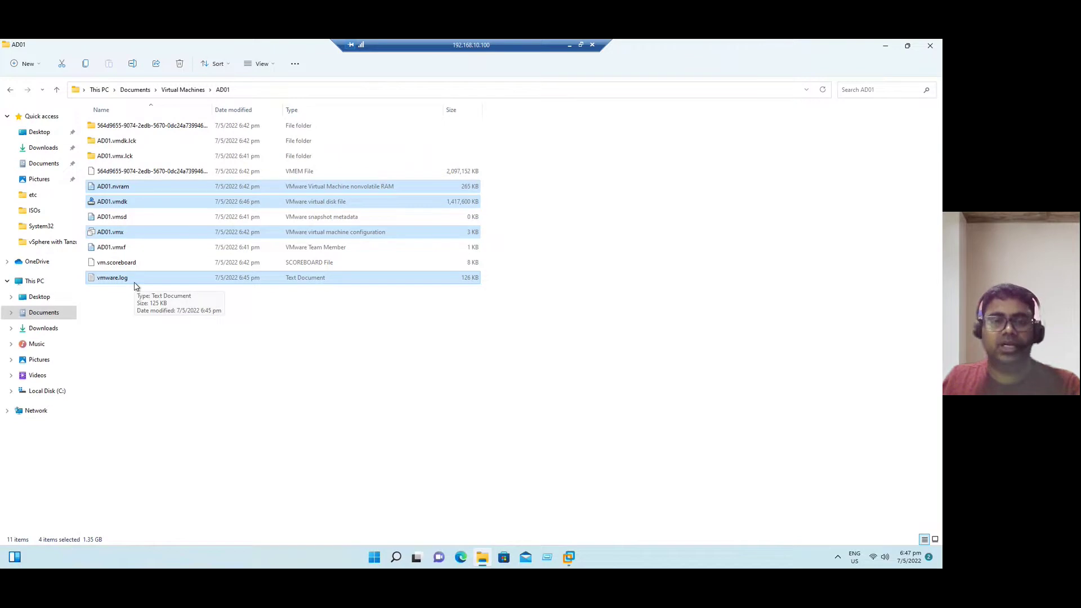
click(161, 363)
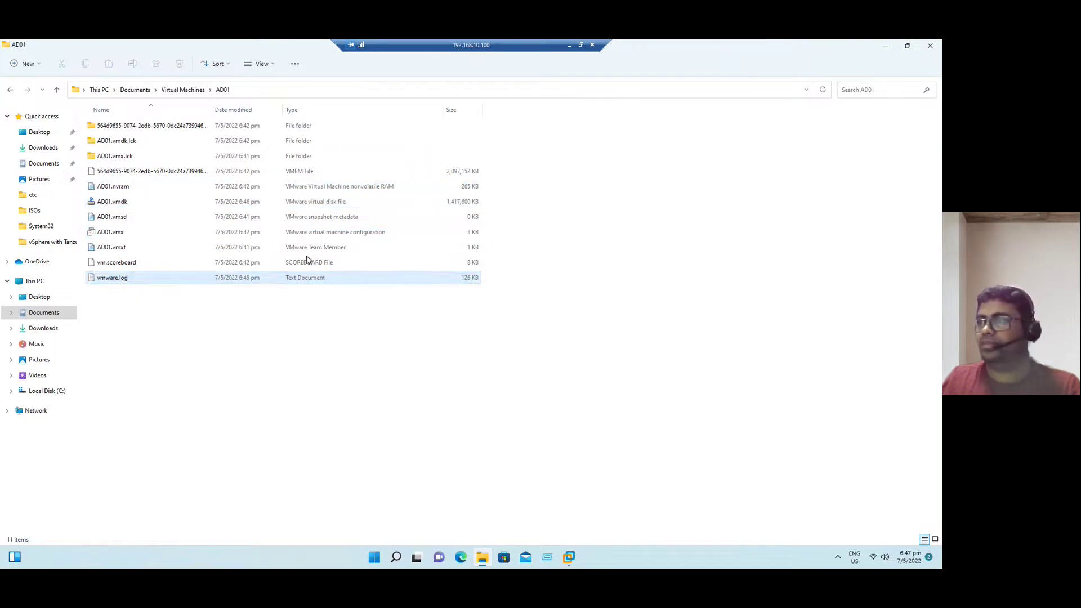
click(931, 44)
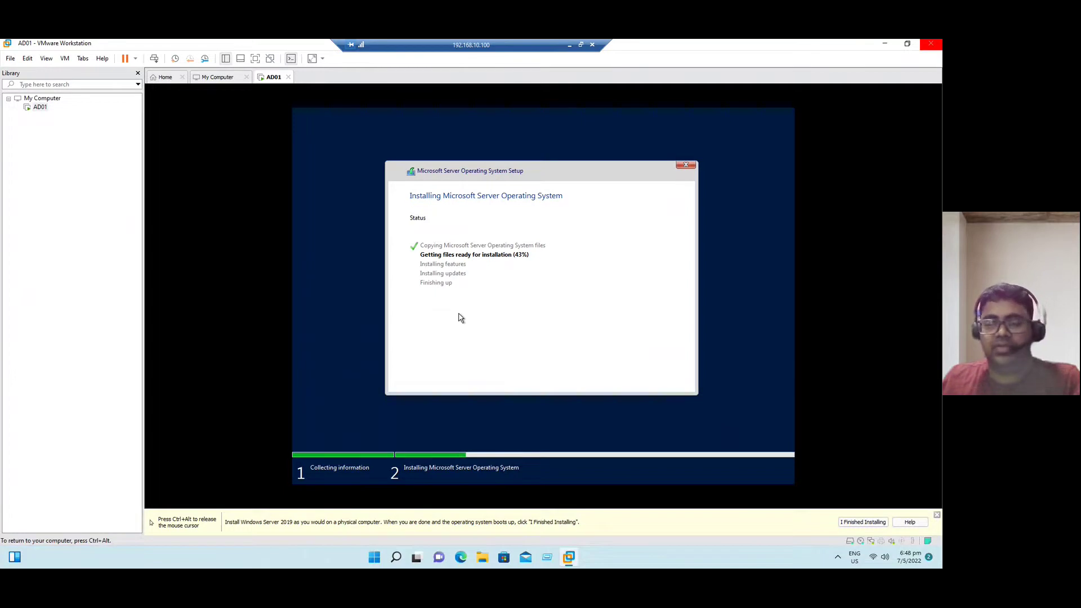
Release the VM, view and dismiss AD01's Library context menu, and switch to the Home tab
key(ctrl+alt)
click(422, 279)
key(ctrl+alt)
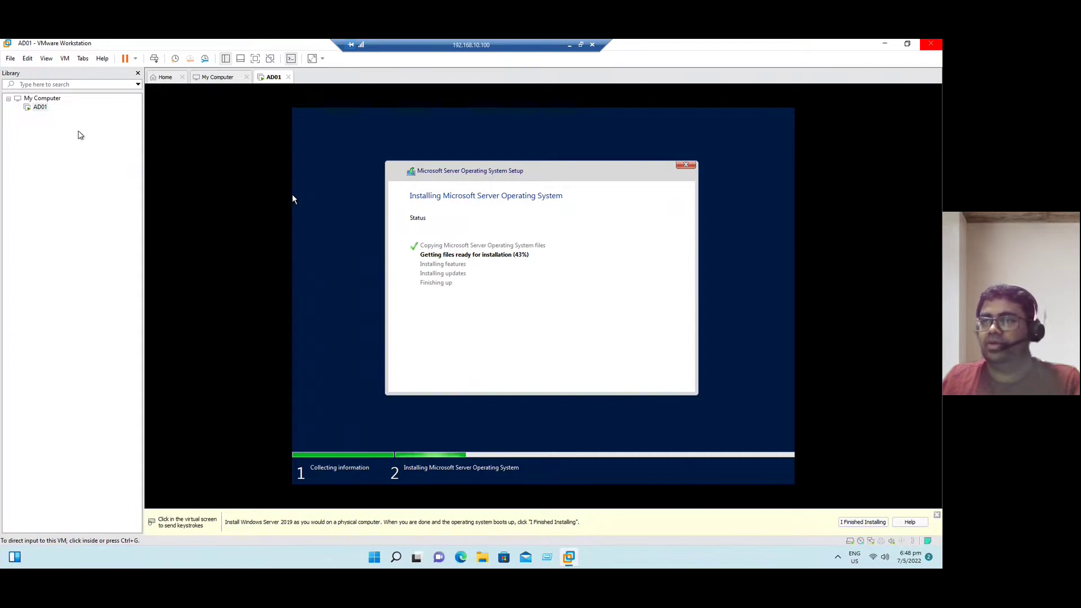
right_click(41, 109)
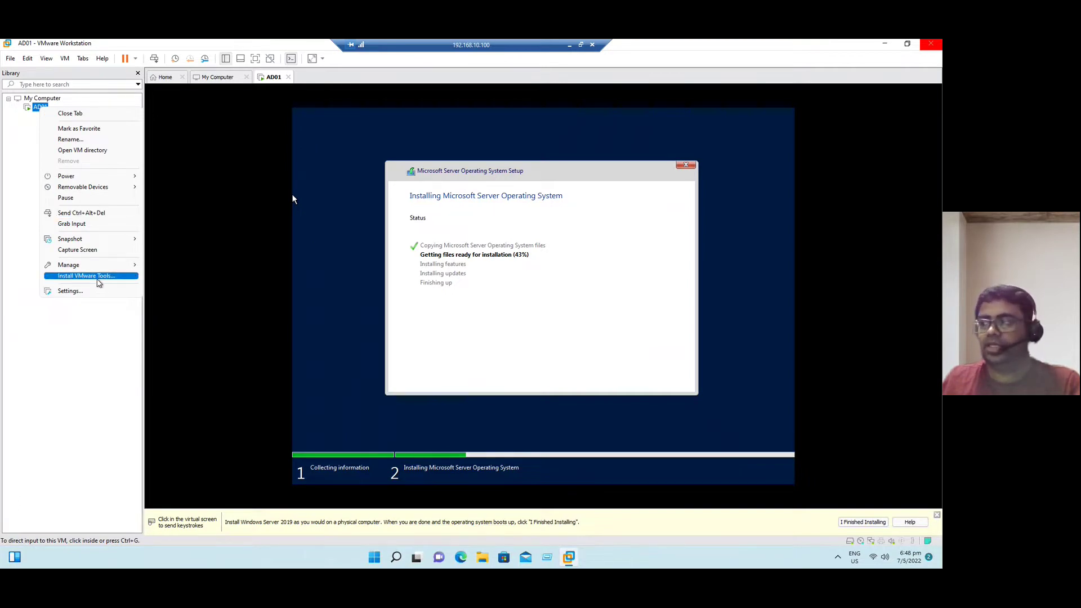
click(87, 366)
click(542, 270)
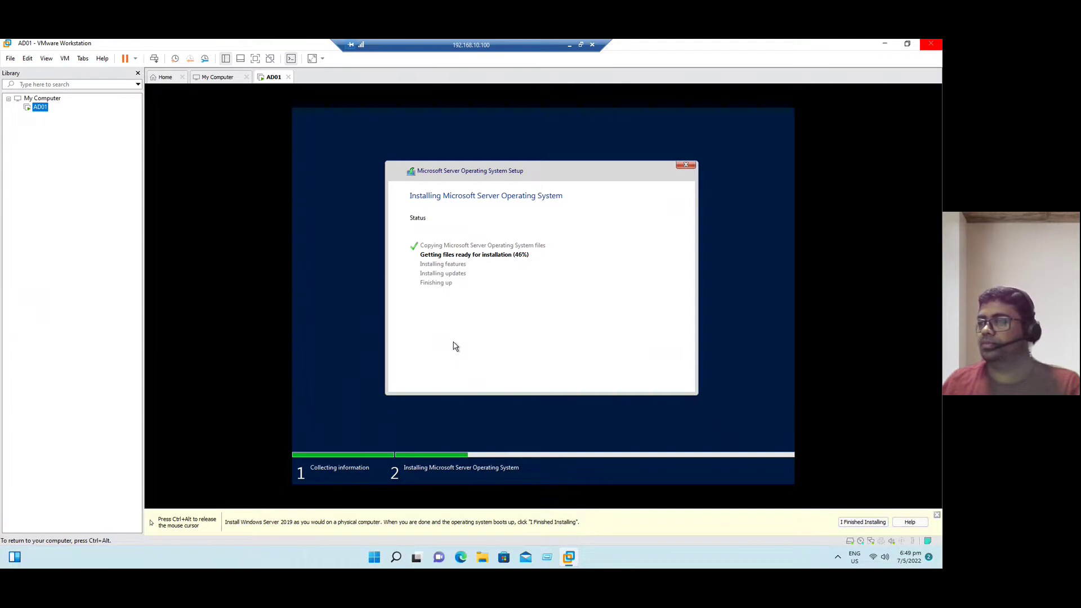
key(ctrl+alt)
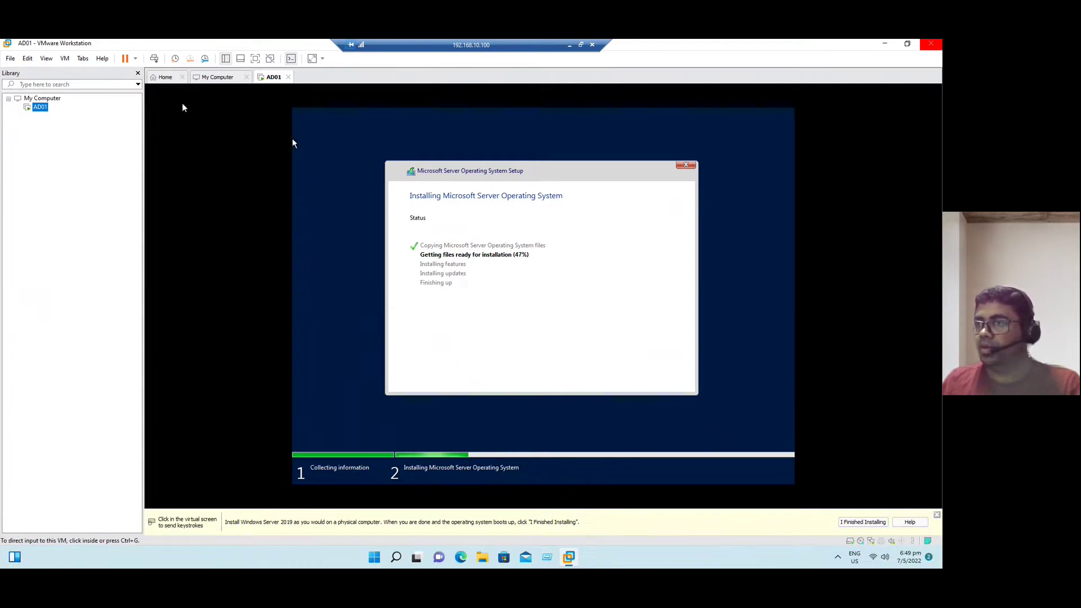
click(166, 78)
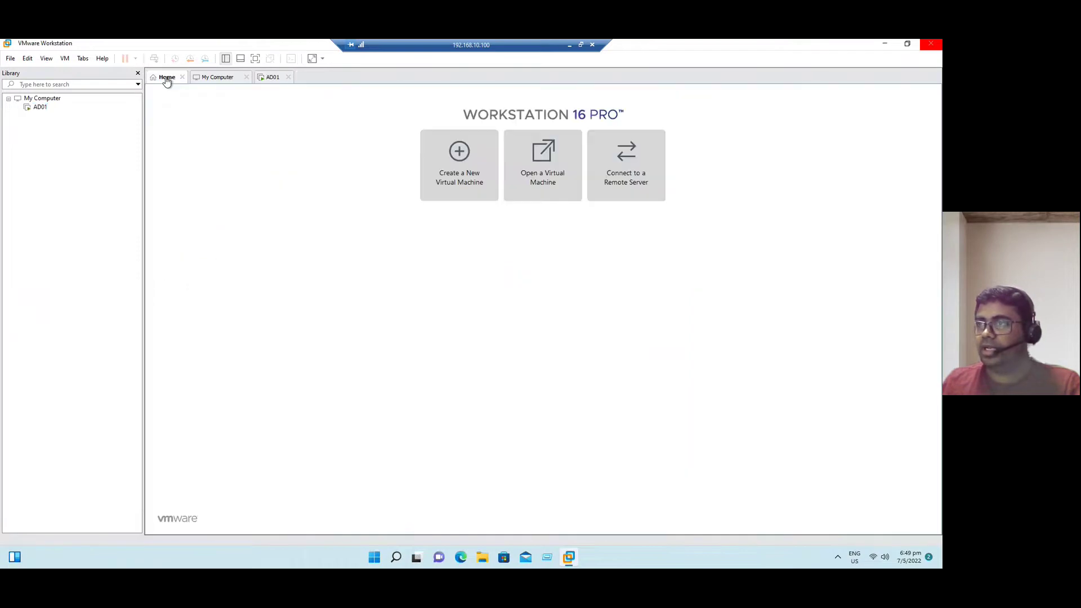
Start a Custom new VM with Workstation 16.2.x compatibility, OS installed later, guest VMware ESXi 7 and later
click(453, 161)
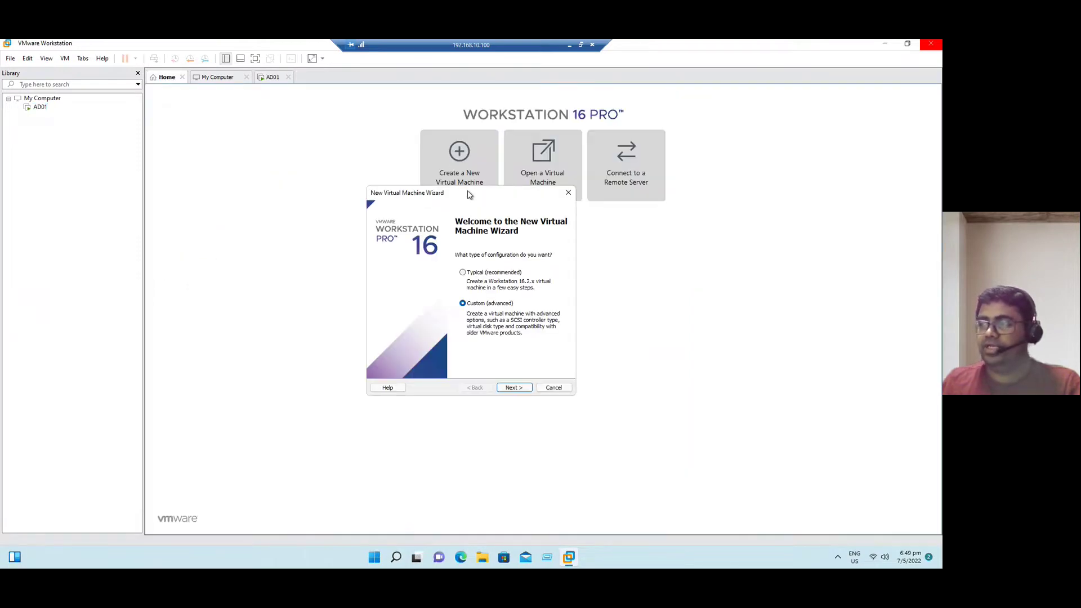
drag(467, 193, 383, 194)
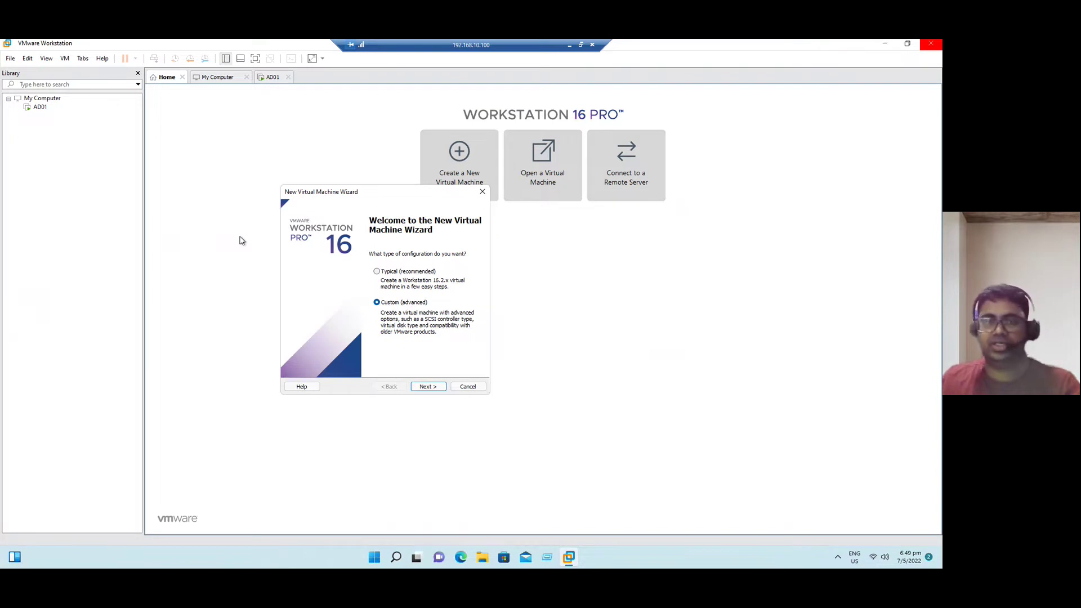
drag(379, 193, 391, 173)
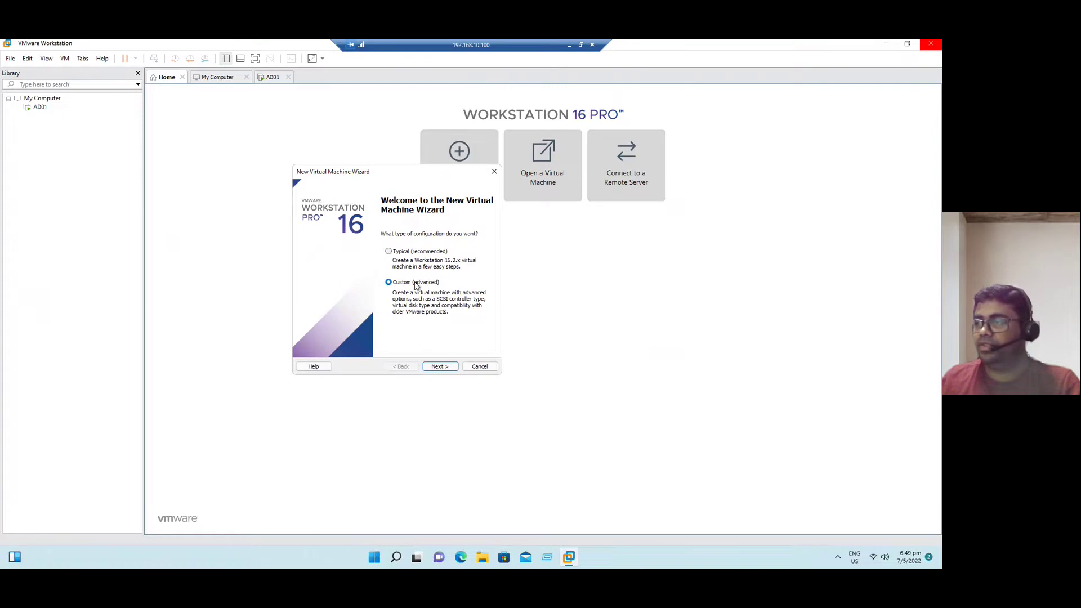
click(440, 367)
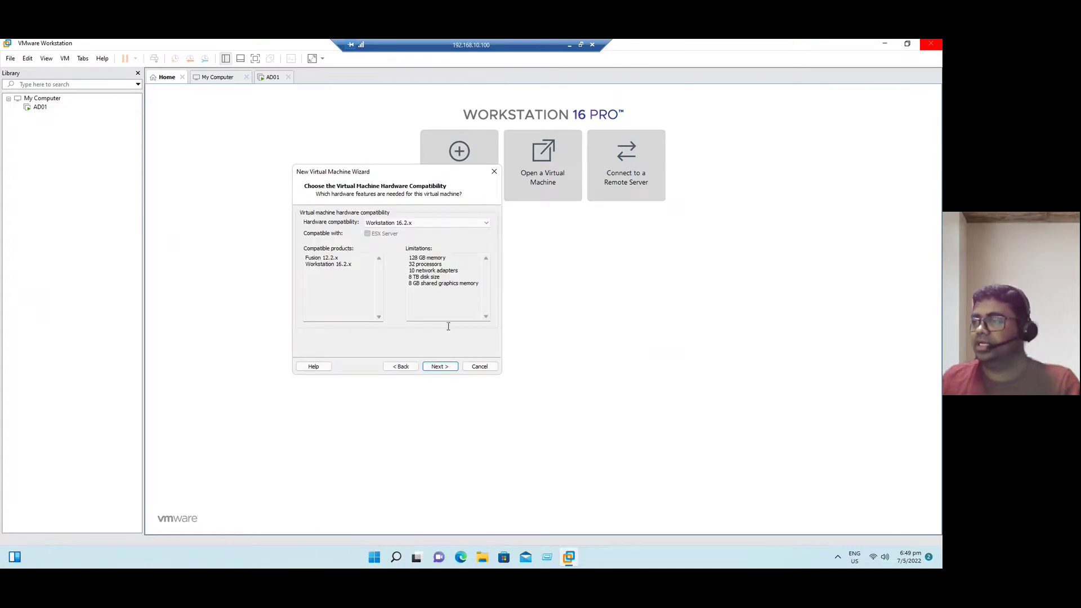
click(441, 366)
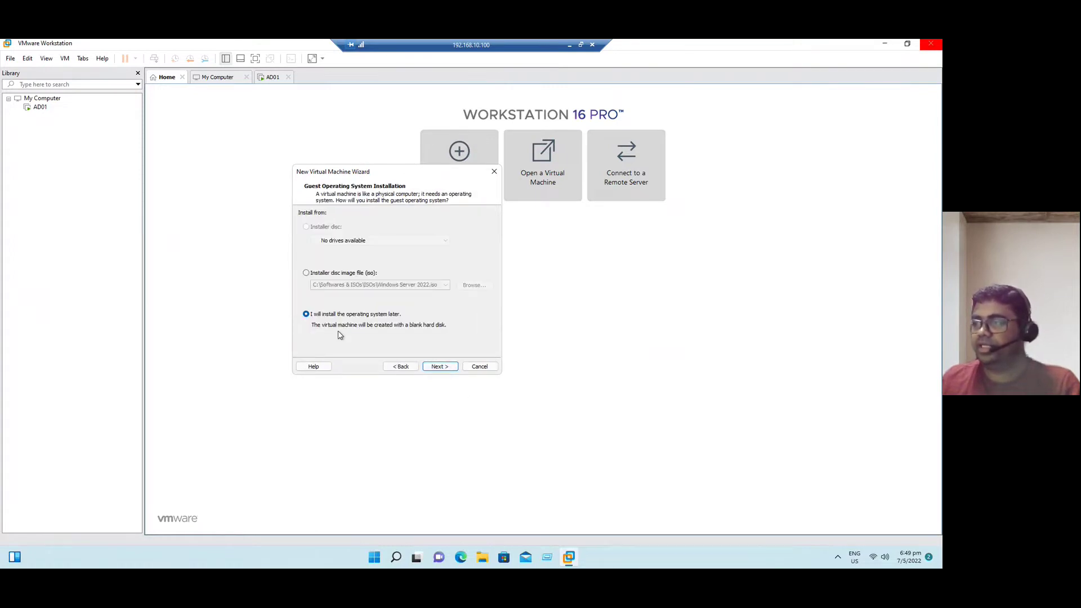
click(440, 366)
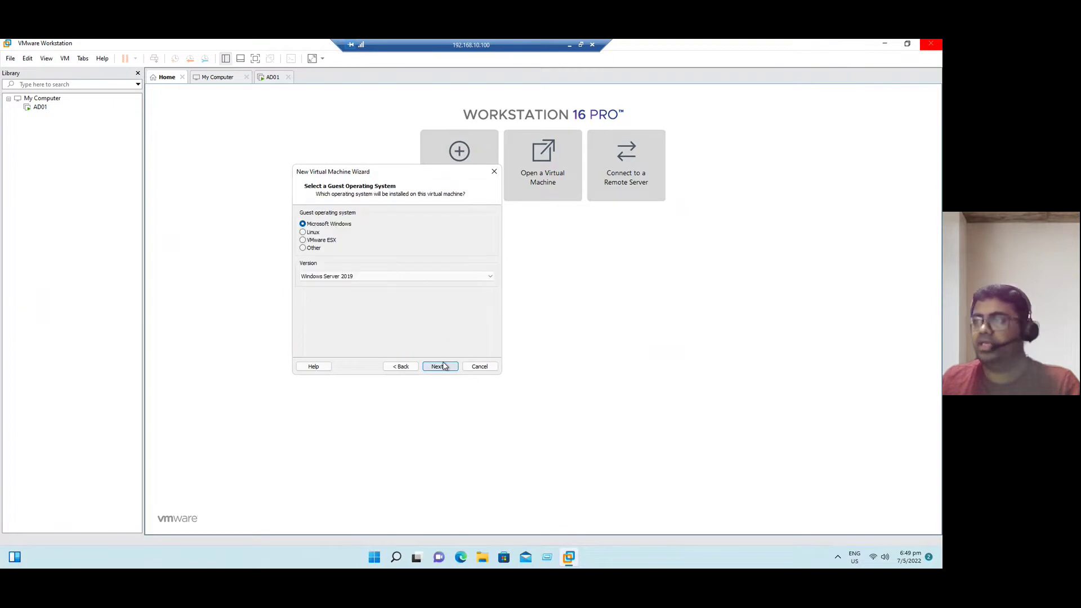
click(316, 241)
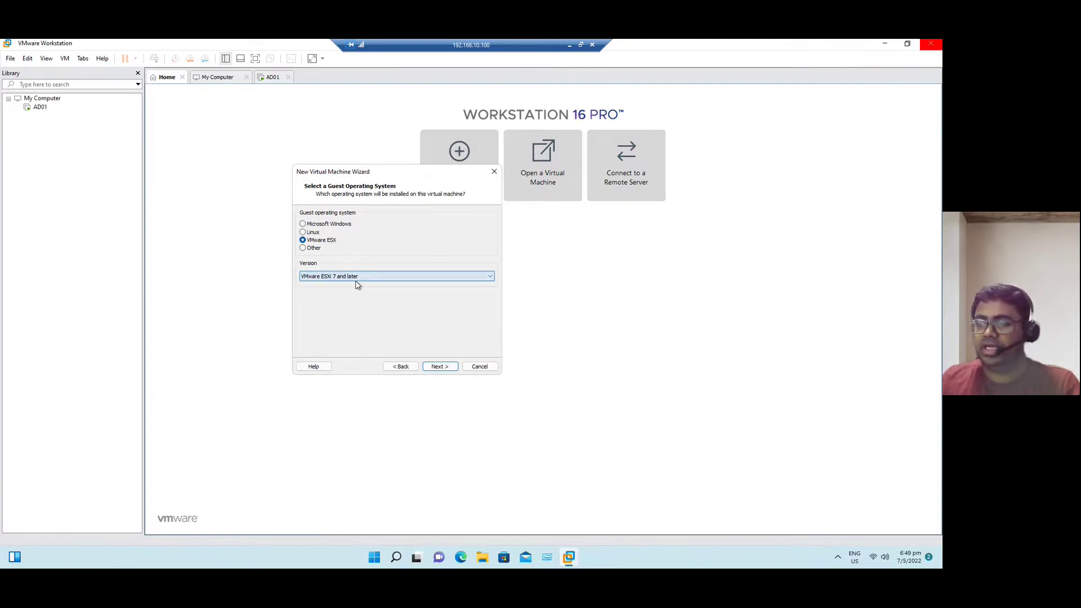
click(446, 367)
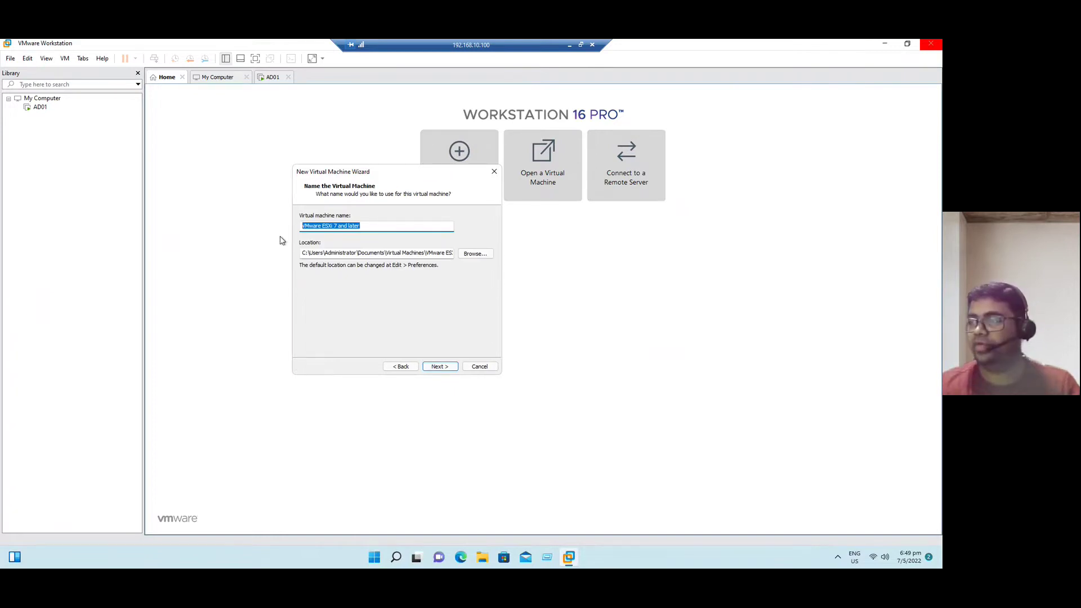
Name the virtual machine ESXi01
text(ESXi01)
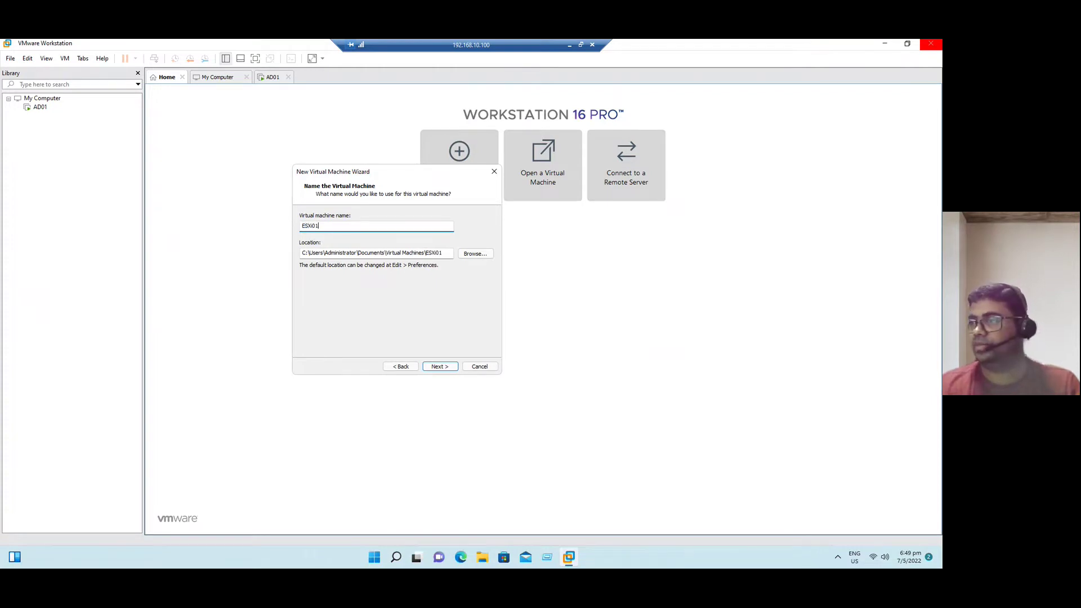
key(BackSpace)
key(BackSpace)
key(BackSpace)
key(BackSpace)
key(BackSpace)
text(esx)
key(BackSpace)
key(BackSpace)
key(BackSpace)
text(ESX)
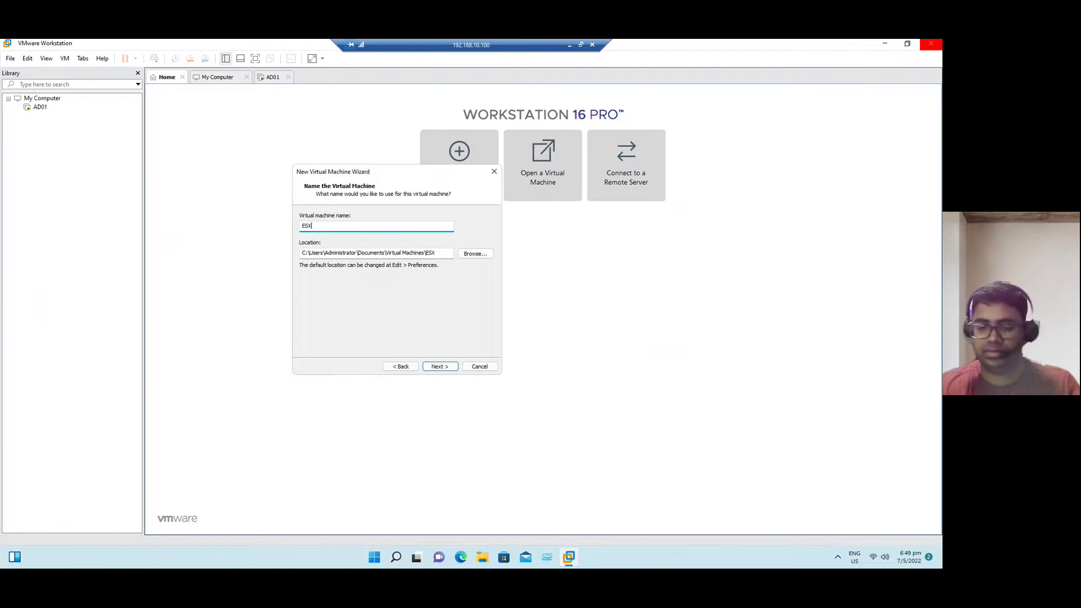
text(i01)
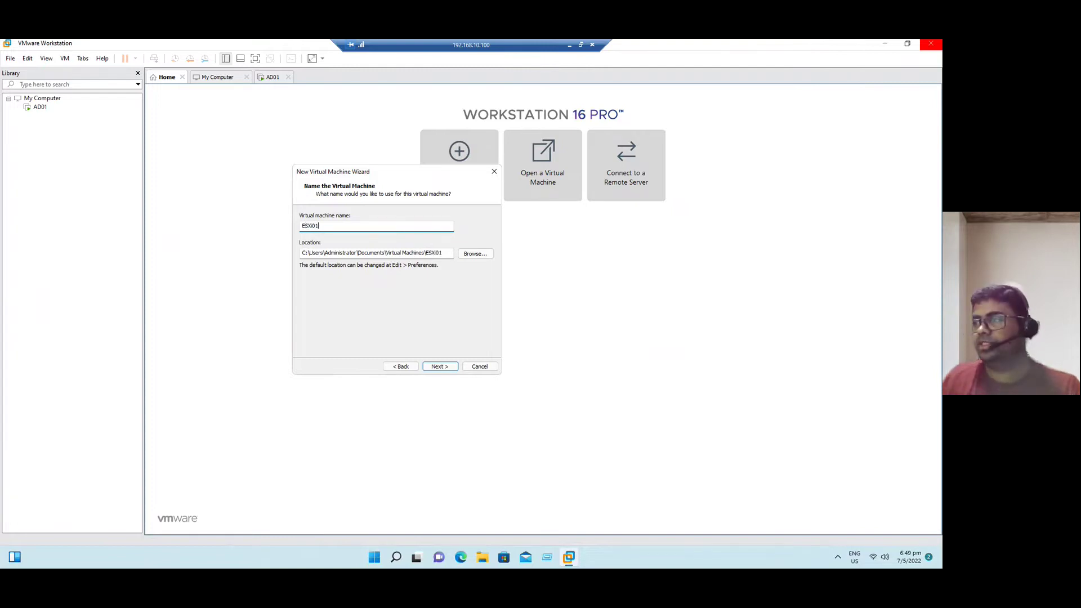
click(436, 369)
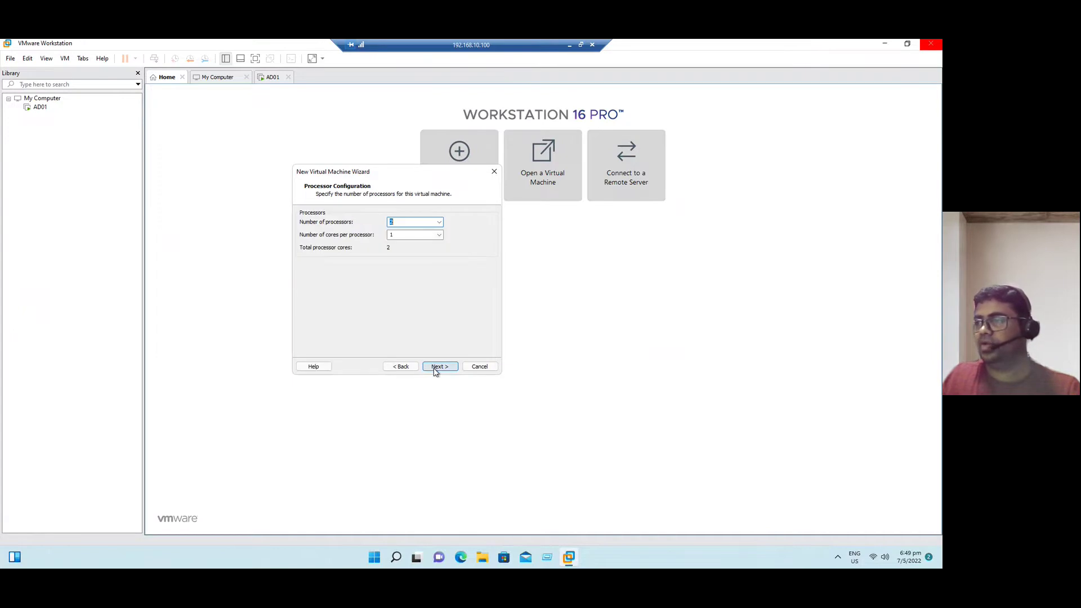
Keep 2 processors, raise memory to 16 GB, and keep NAT networking and the Paravirtualized SCSI controller
click(448, 366)
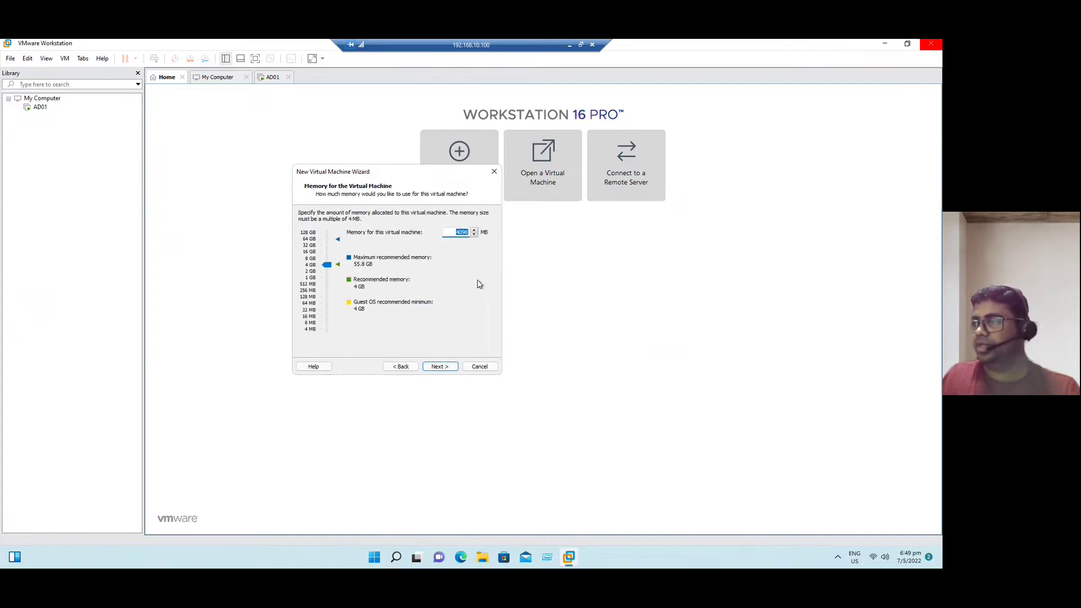
click(453, 235)
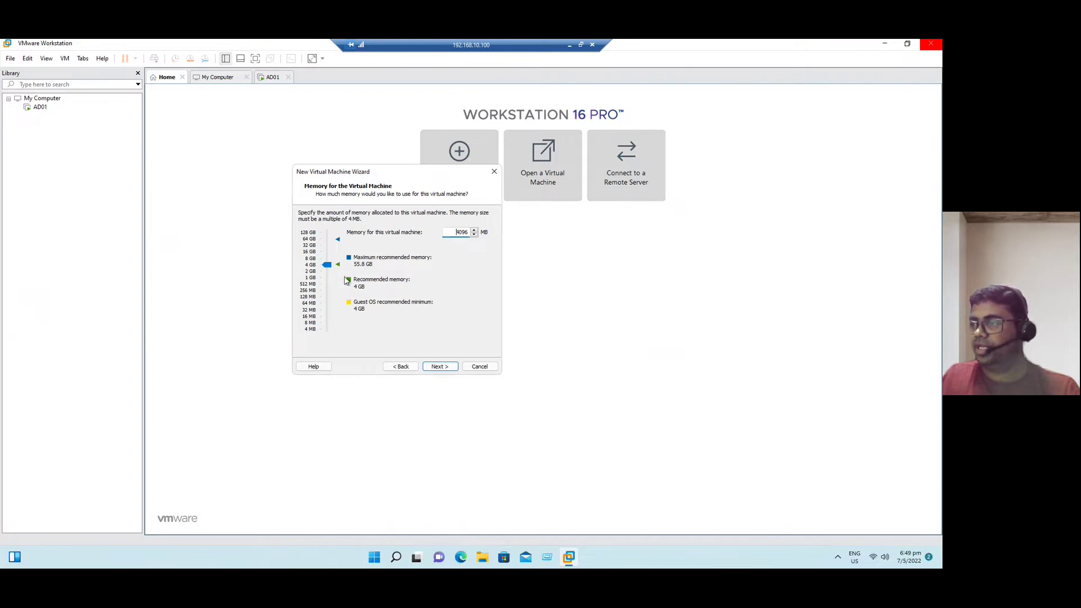
drag(327, 265, 329, 252)
click(448, 368)
click(446, 369)
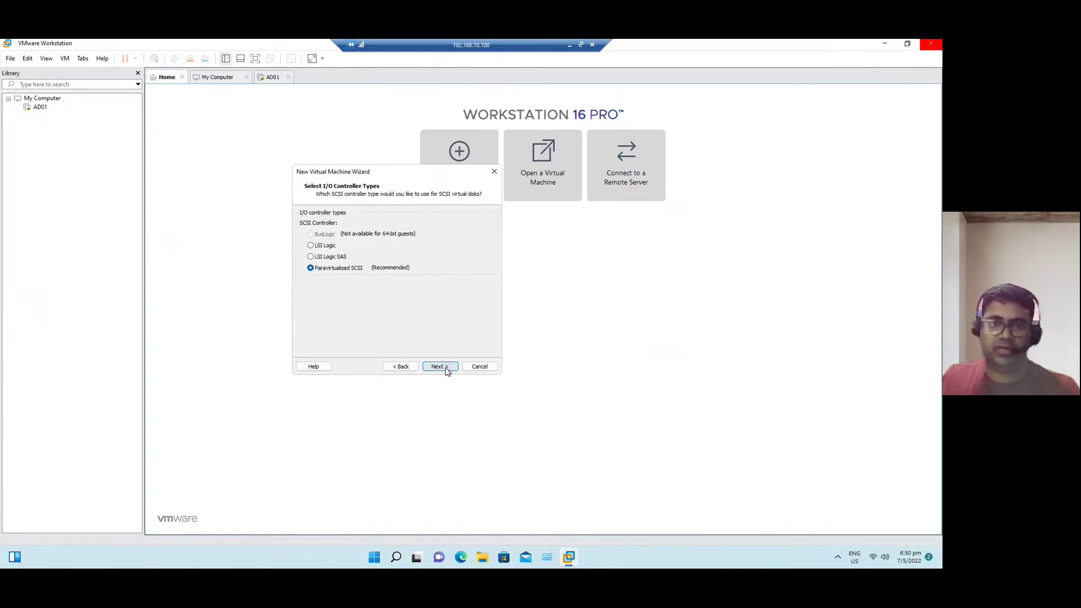
click(447, 370)
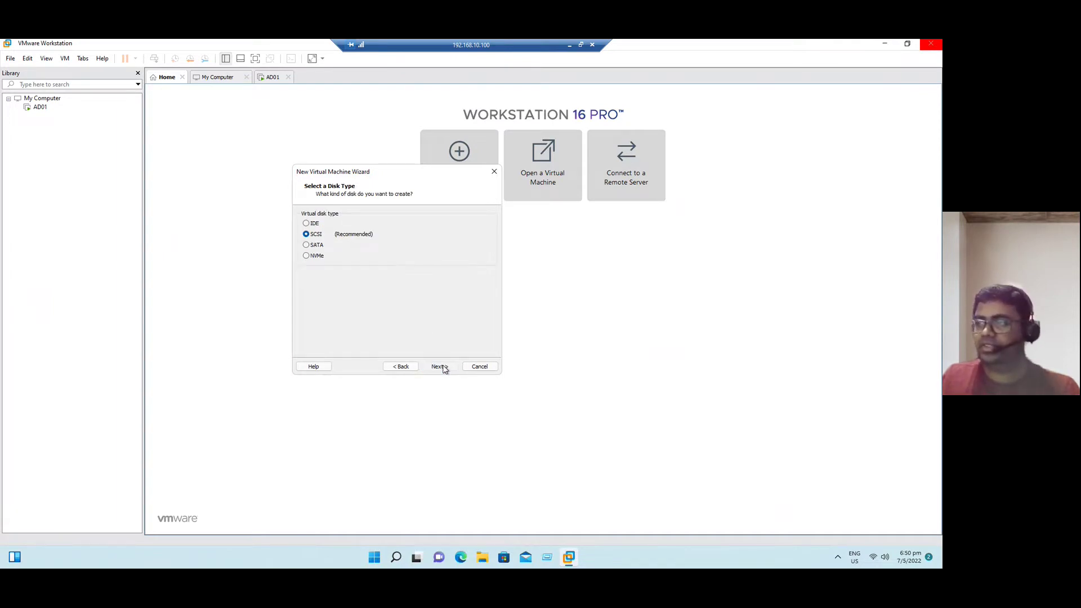
Add a new 60 GB SCSI disk stored as single file ESXi01.vmdk and finish the wizard
click(444, 368)
click(446, 369)
click(356, 285)
double_click(370, 215)
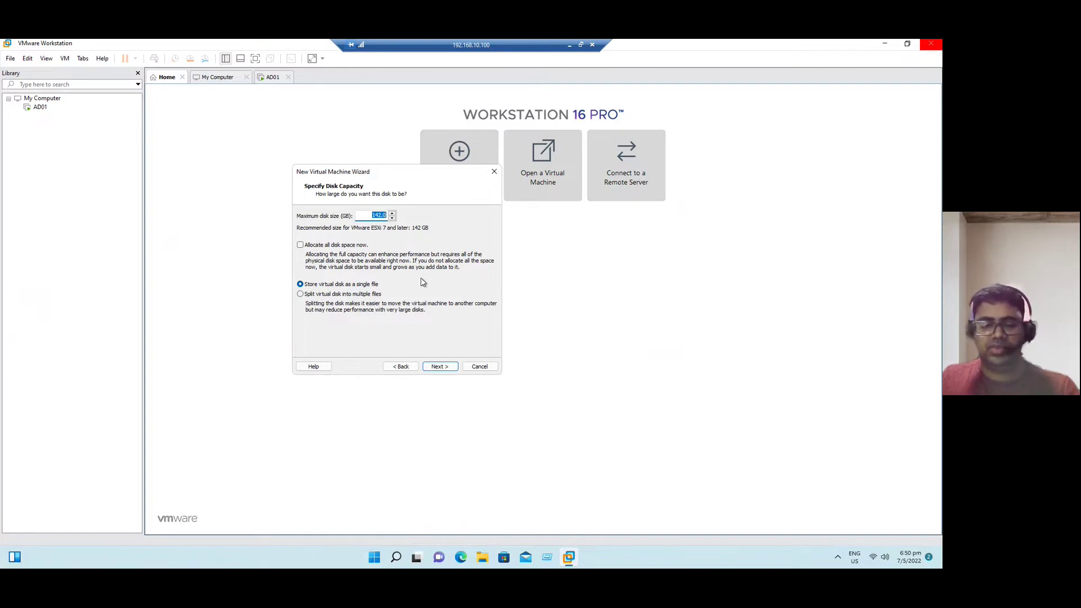
text(60)
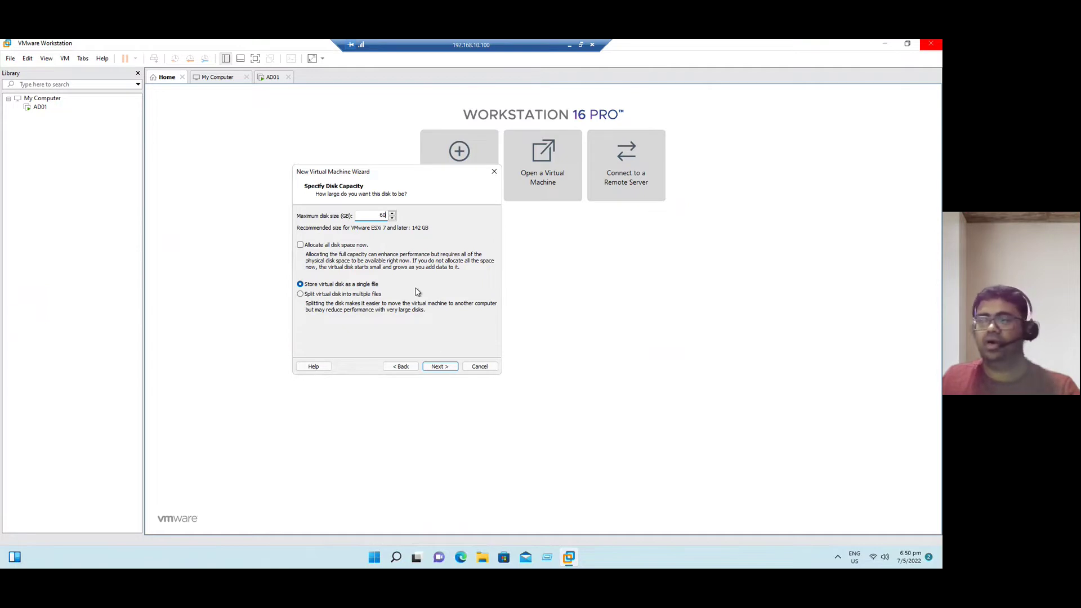
click(440, 367)
click(364, 241)
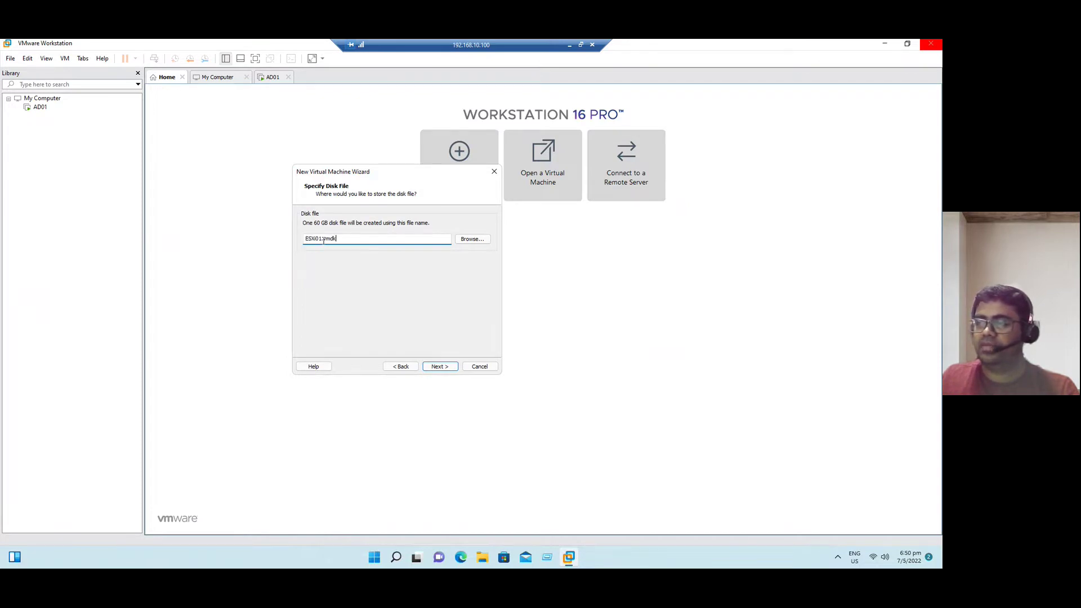
click(439, 366)
click(440, 367)
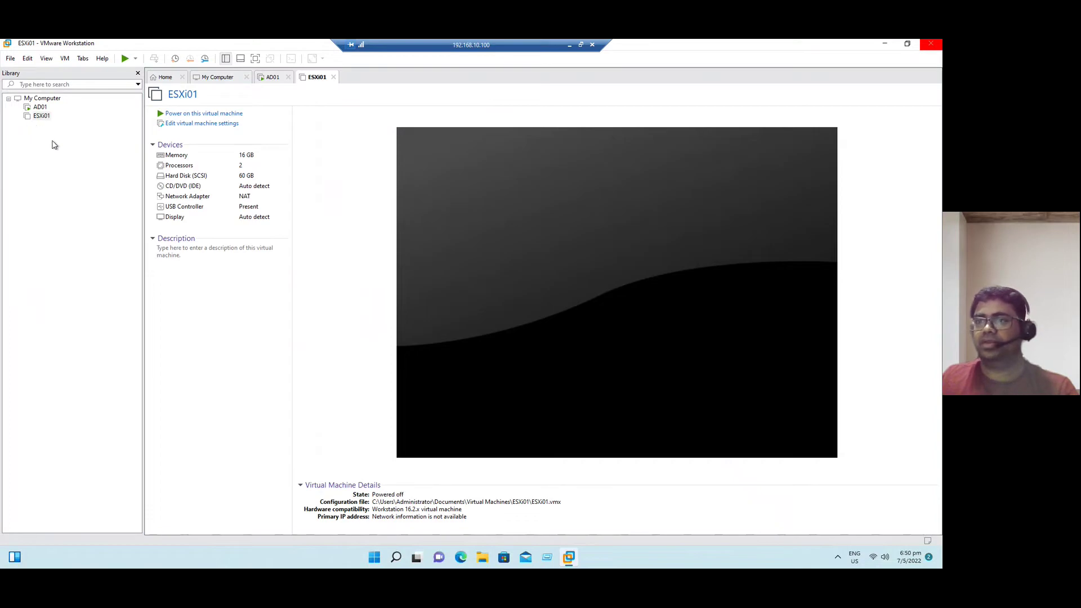
Select AD01 in the Library to watch its Windows boot
click(44, 109)
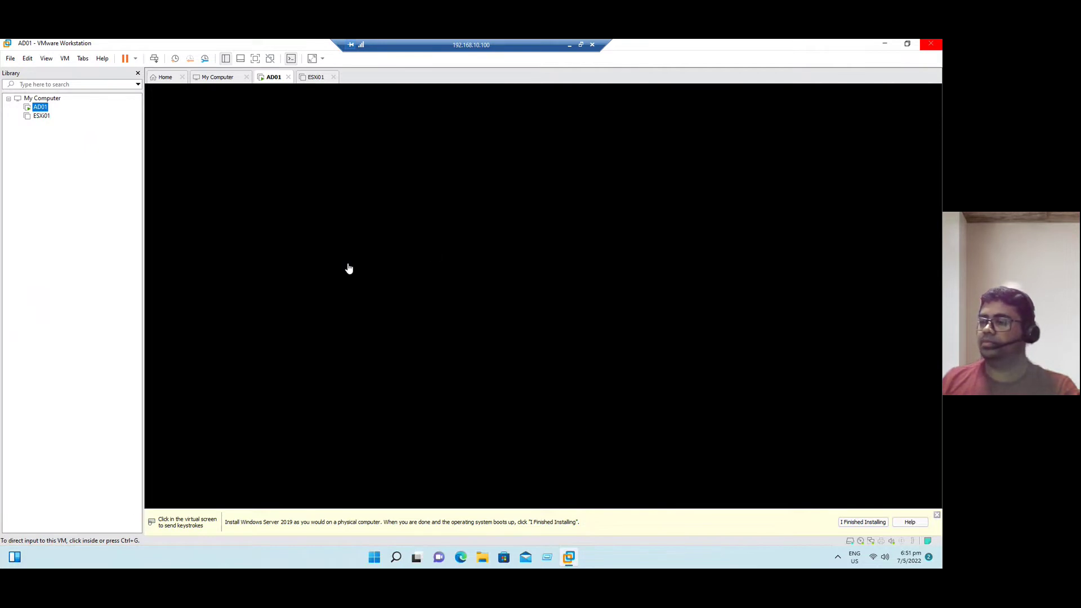
Enter and re-enter the Administrator password on AD01, submit to finish setup, then release input
click(39, 115)
click(38, 108)
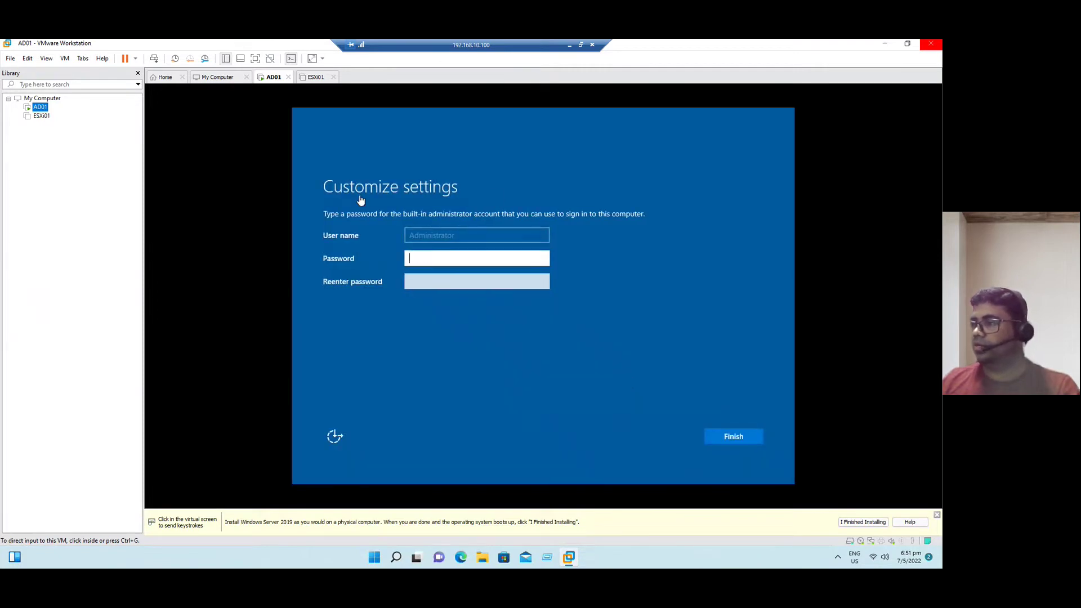
click(432, 258)
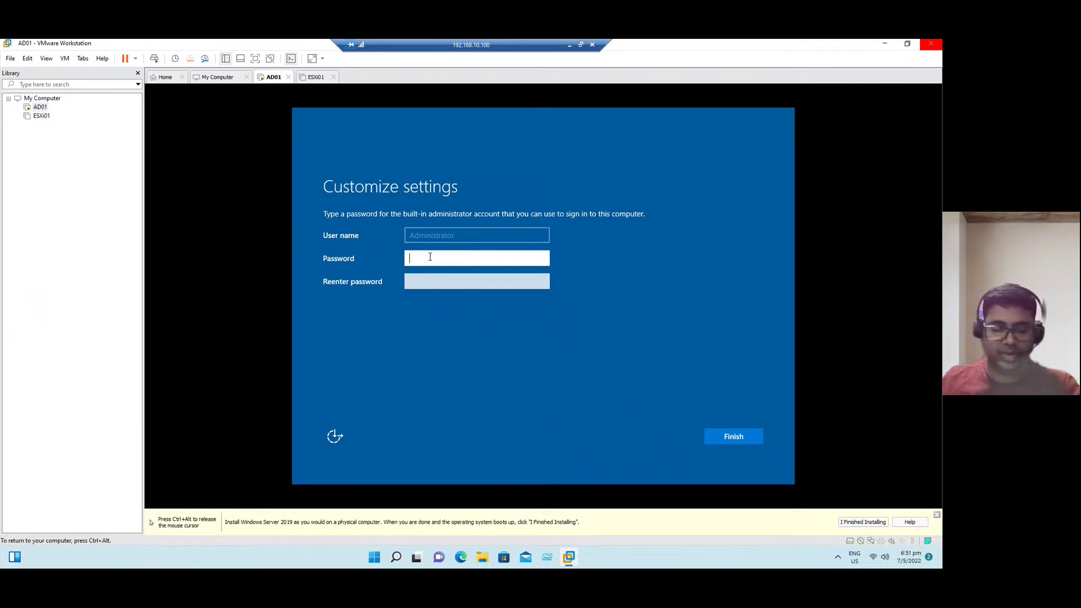
text(P@ssw0)
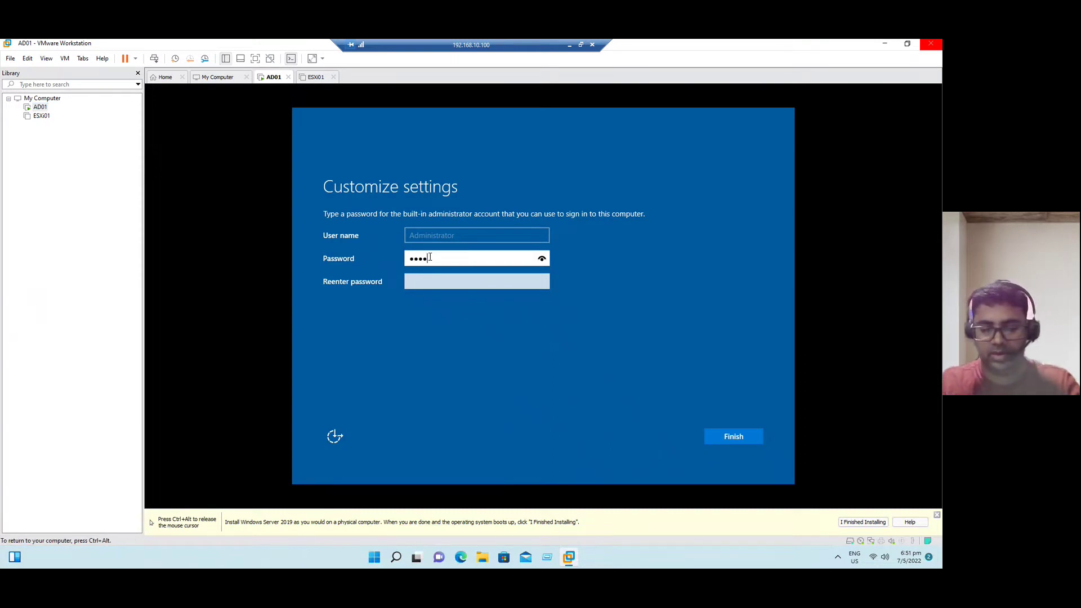
text(rd12)
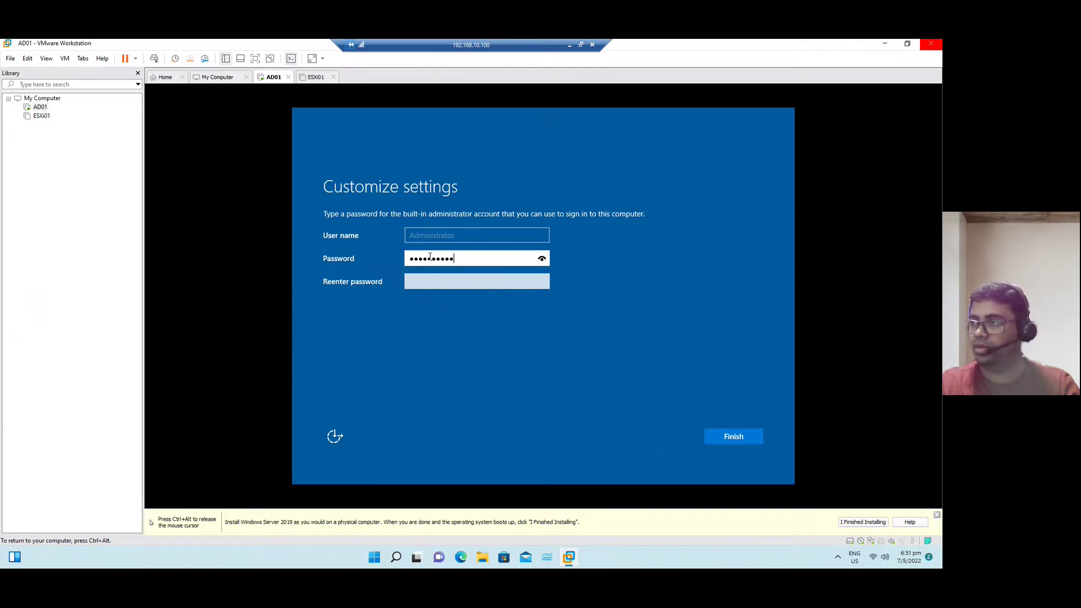
key(Tab)
text(P@ssword12)
key(Return)
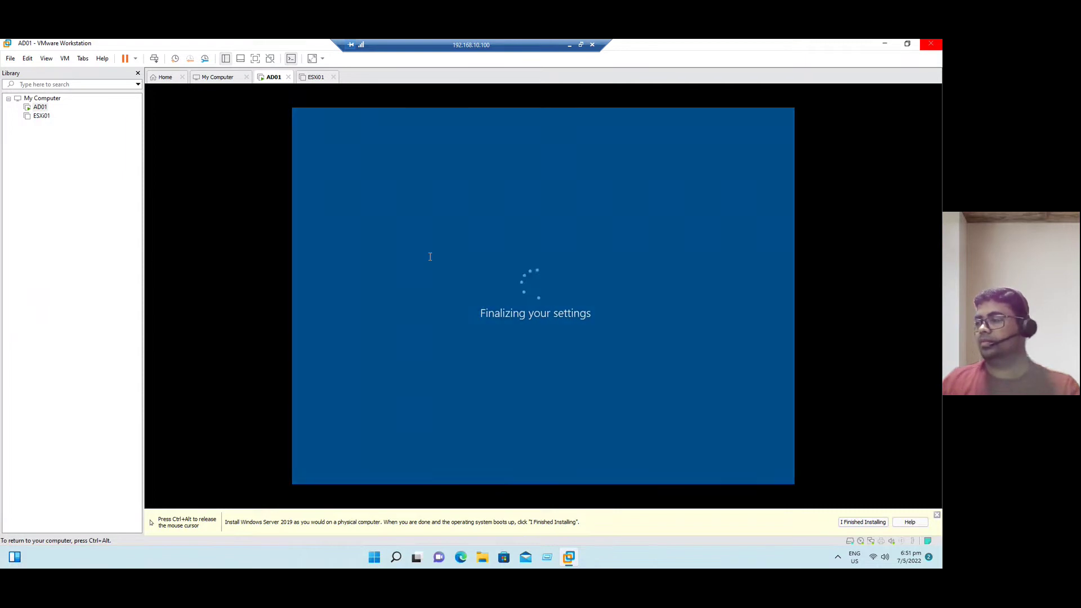
key(ctrl+alt)
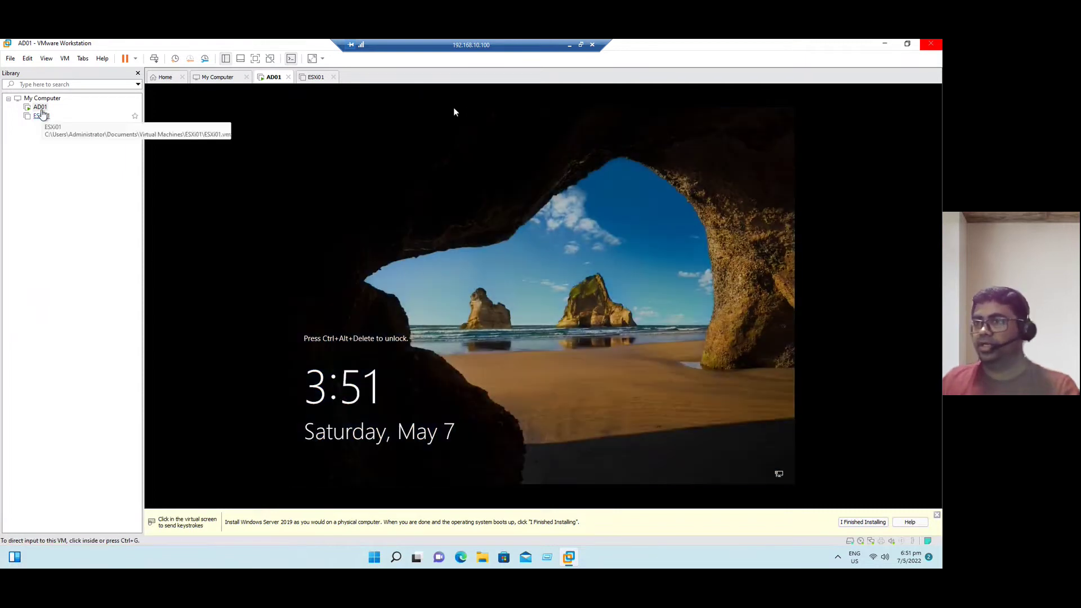
Unlock AD01, sign in with the Administrator password, and allow network discoverability
right_click(39, 106)
click(84, 212)
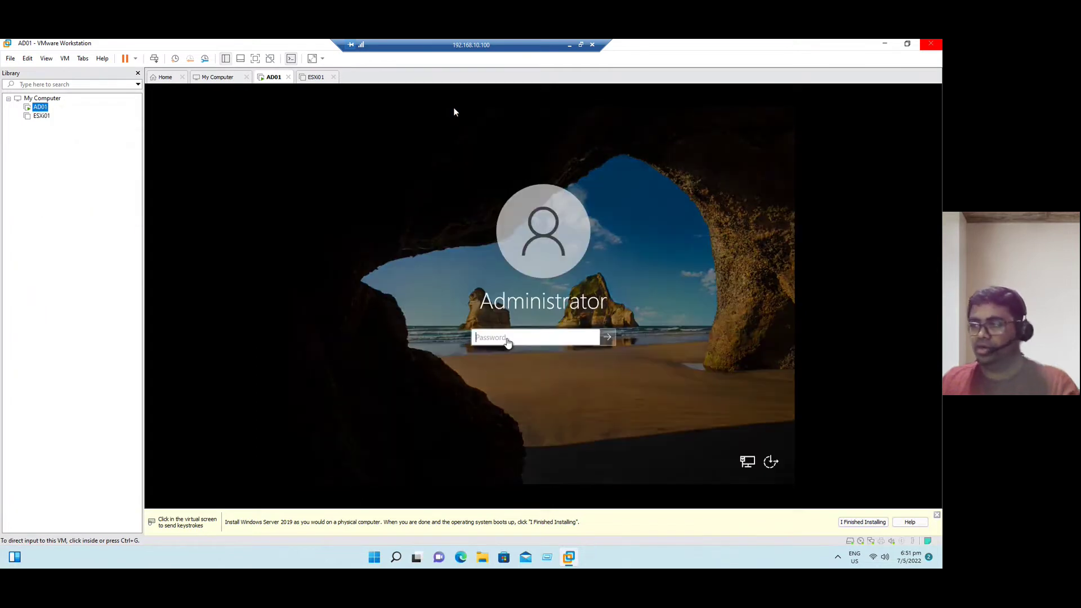
click(507, 337)
text(•••)
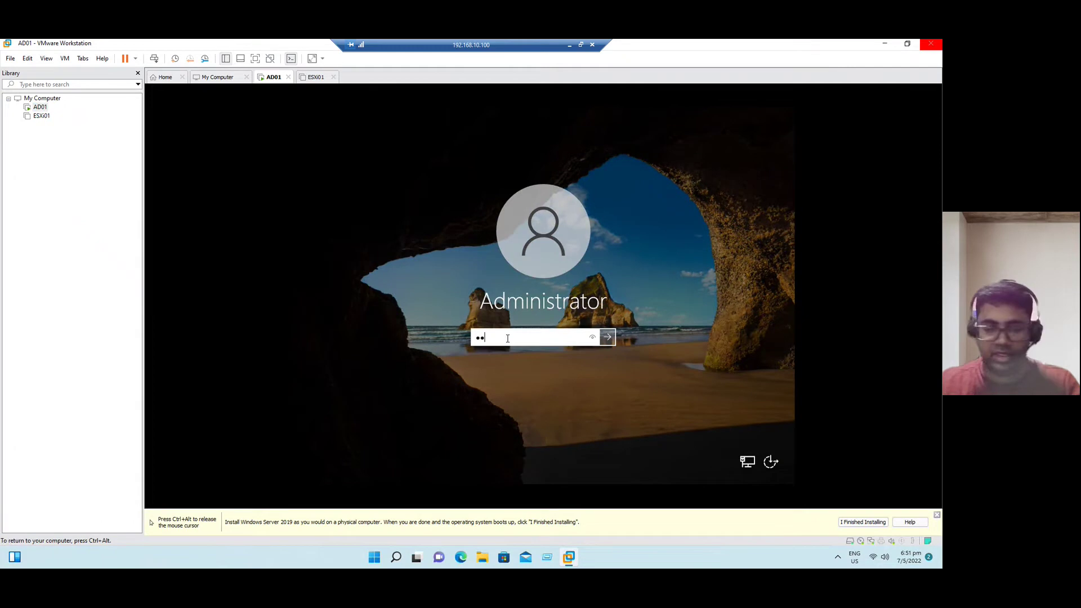
text(•••••)
key(Return)
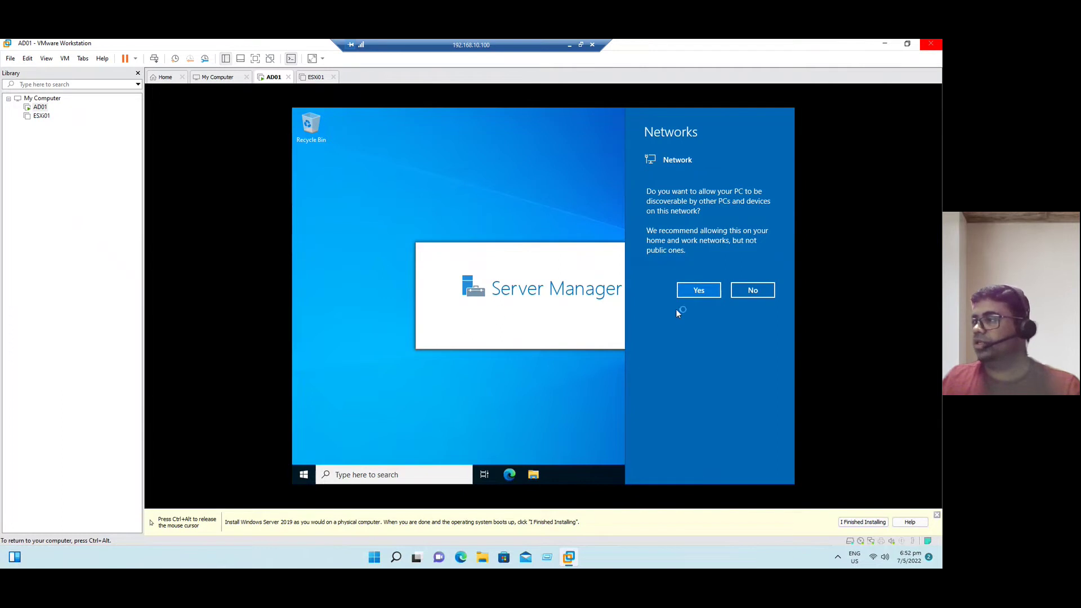
click(701, 293)
key(ctrl+alt)
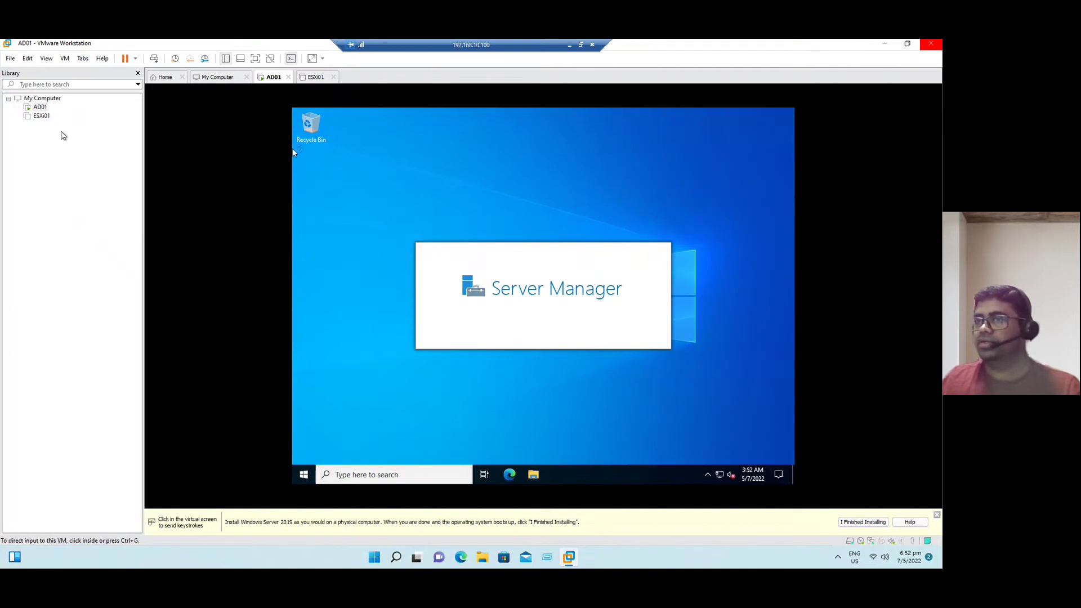
Mount VMware Tools on AD01 and run it from DVD Drive (D:), clearing Server Manager and This PC
right_click(39, 108)
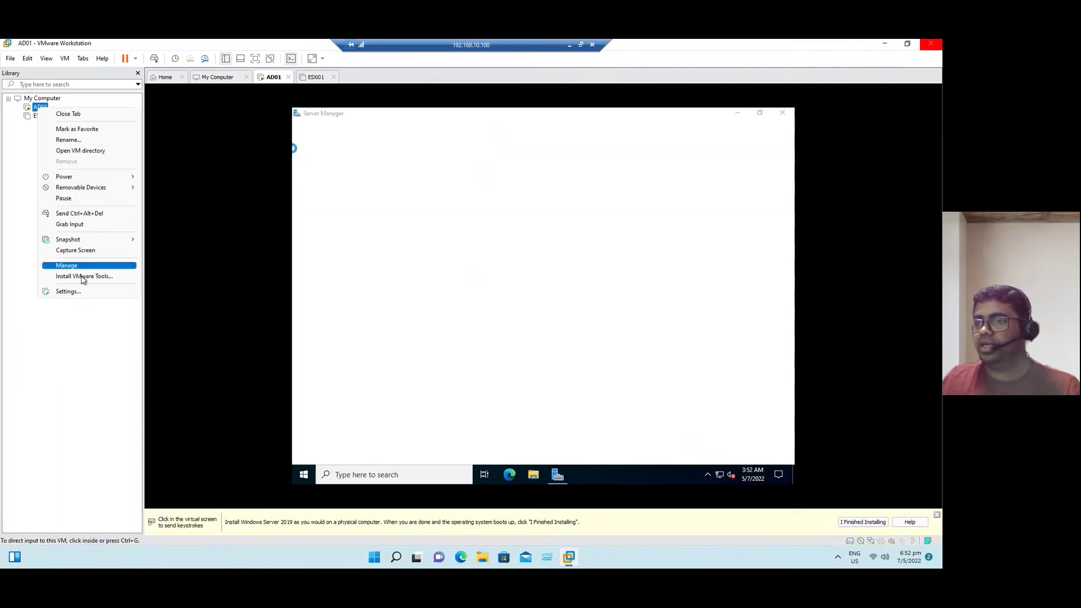
click(85, 276)
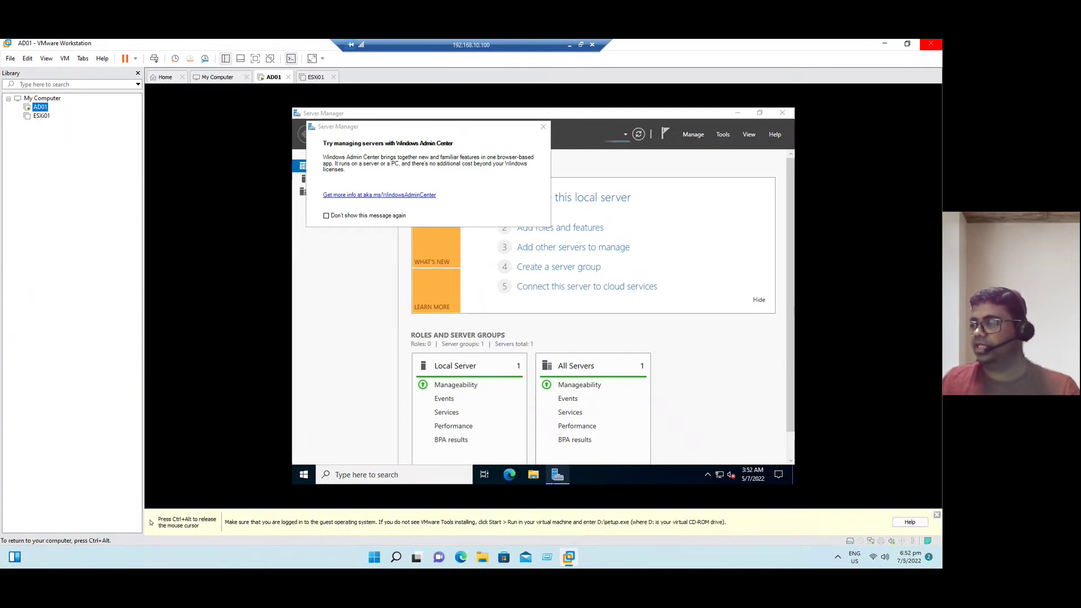
click(534, 475)
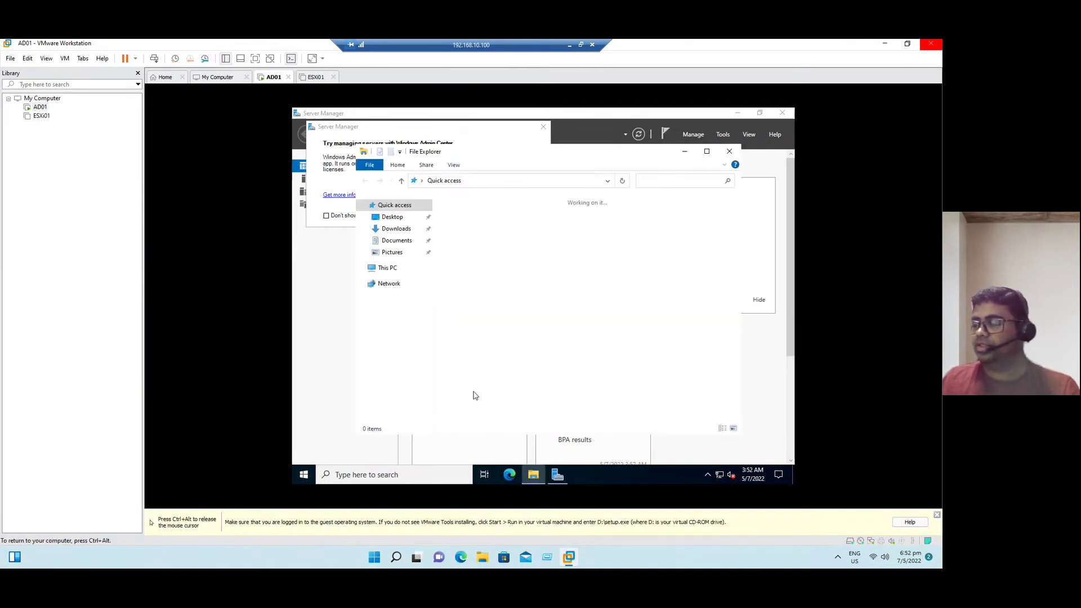
click(384, 269)
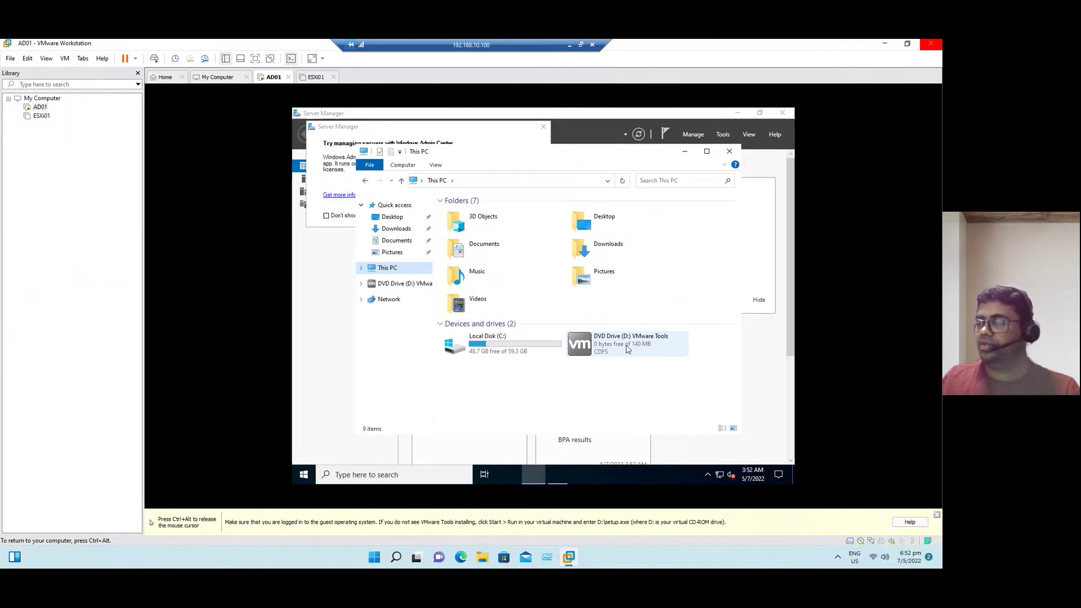
double_click(626, 350)
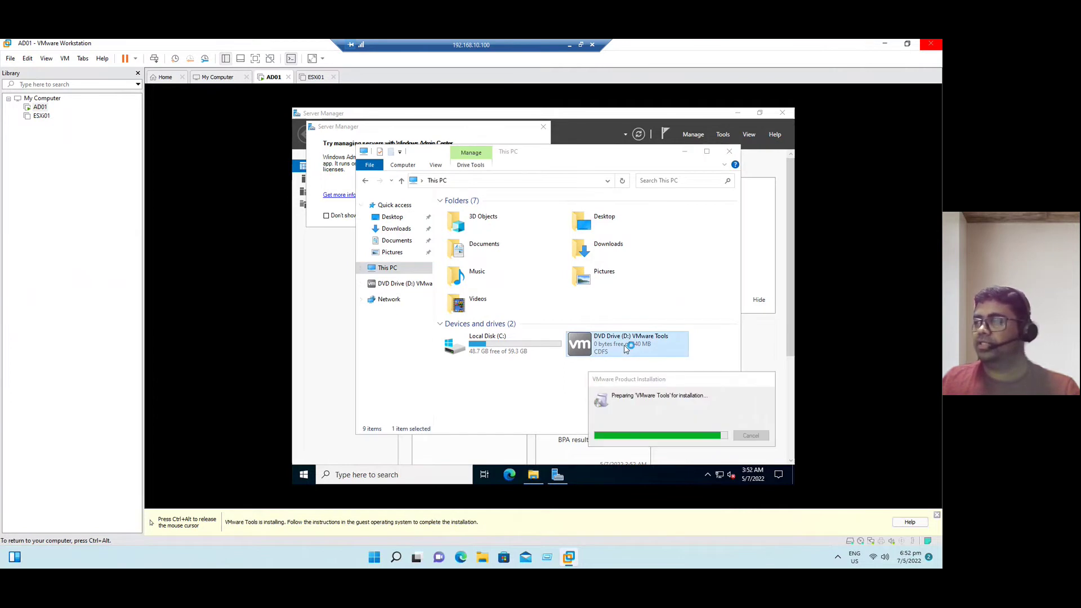
click(737, 112)
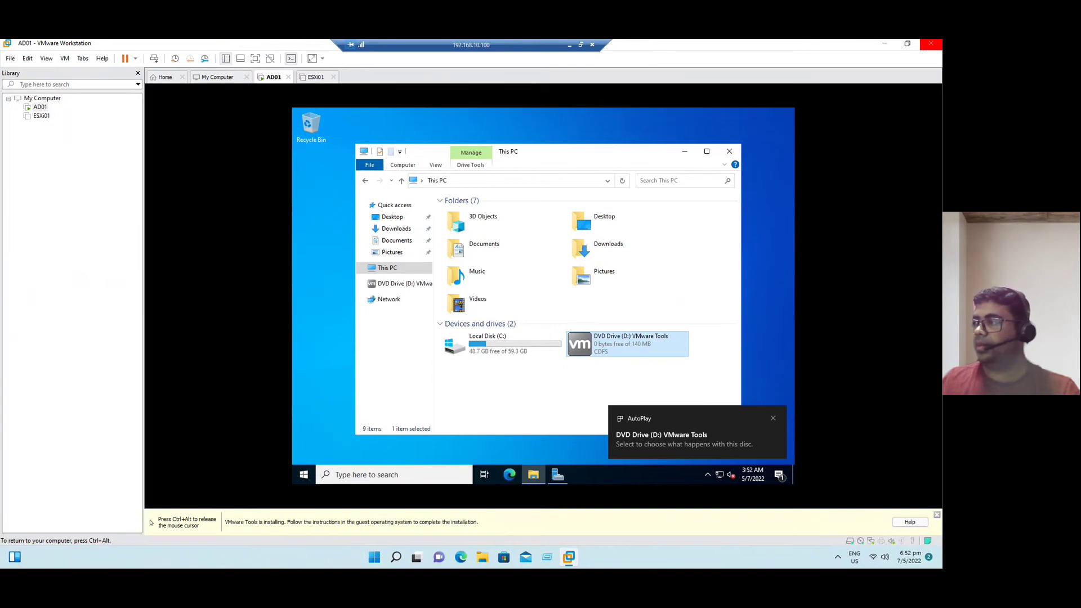
click(689, 155)
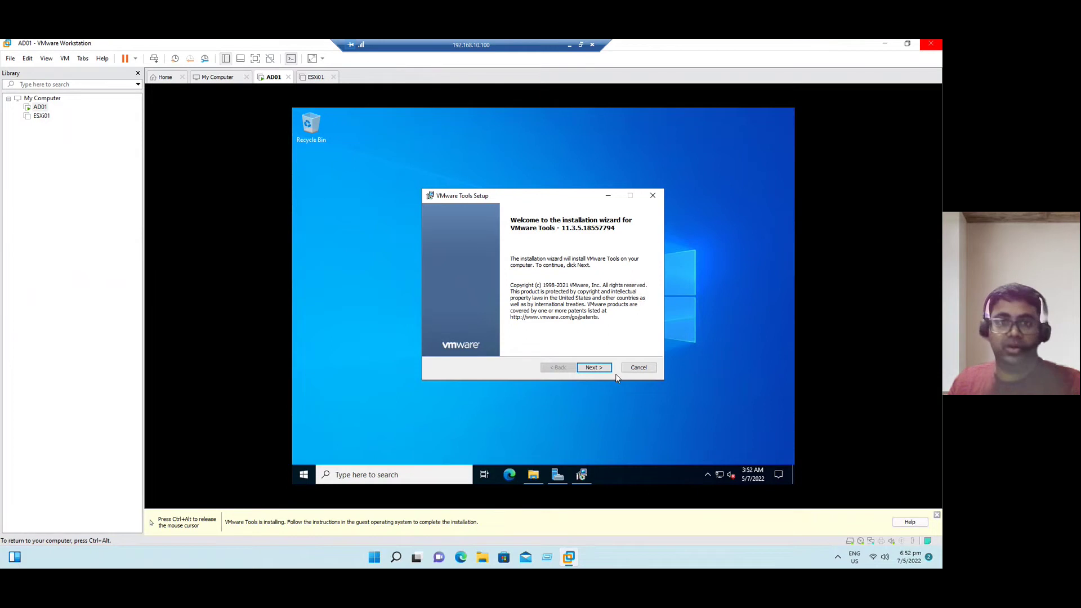
Advance the VMware Tools Setup wizard with the Typical setup type and start installing
click(594, 368)
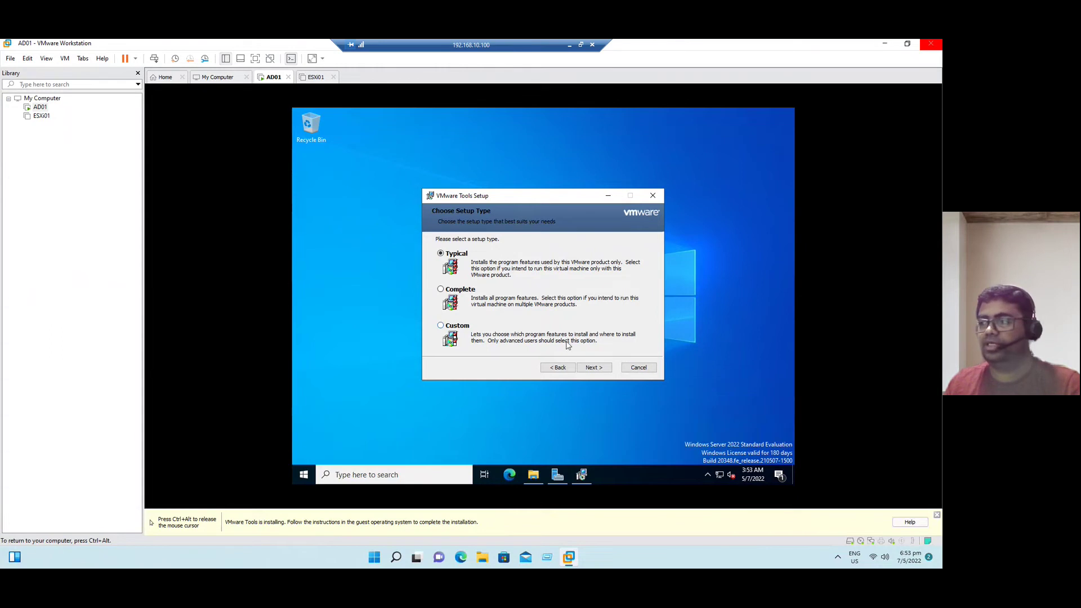
click(603, 367)
click(603, 367)
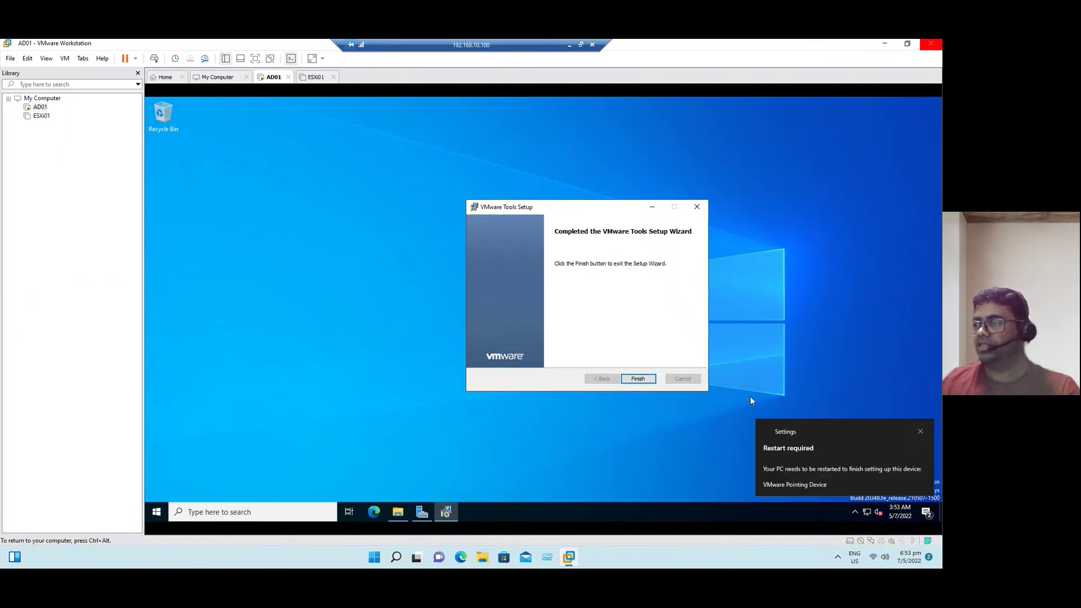
Finish VMware Tools Setup and accept restarting AD01 now
click(643, 380)
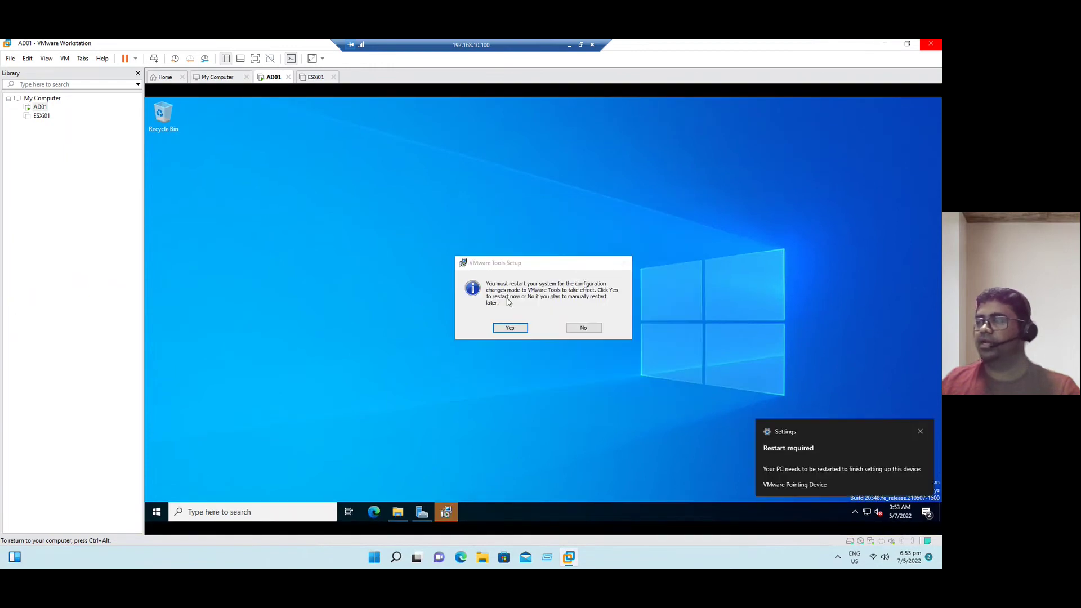
click(510, 329)
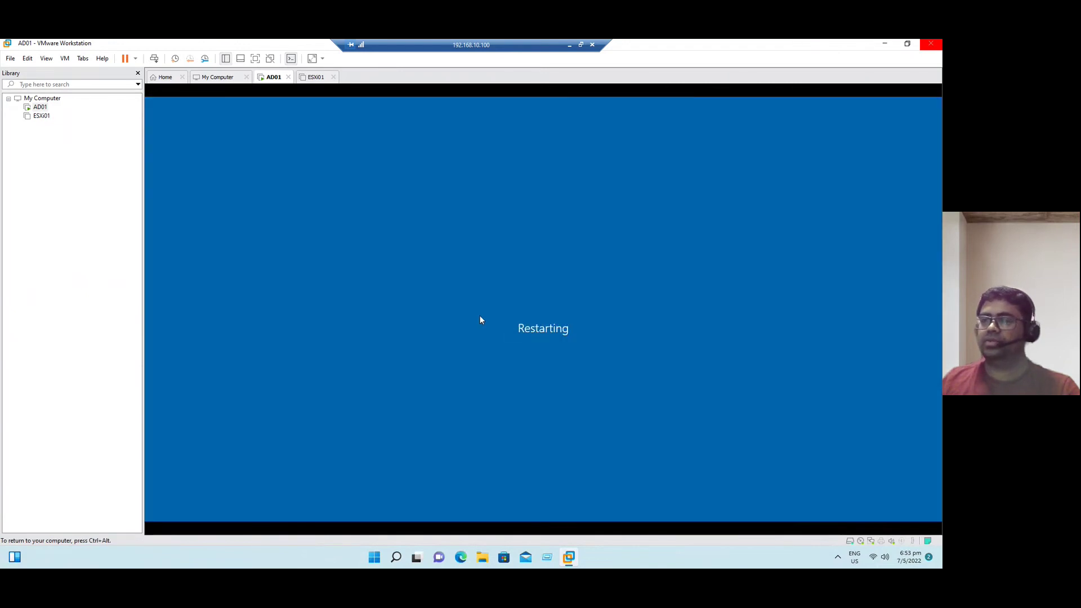
click(884, 47)
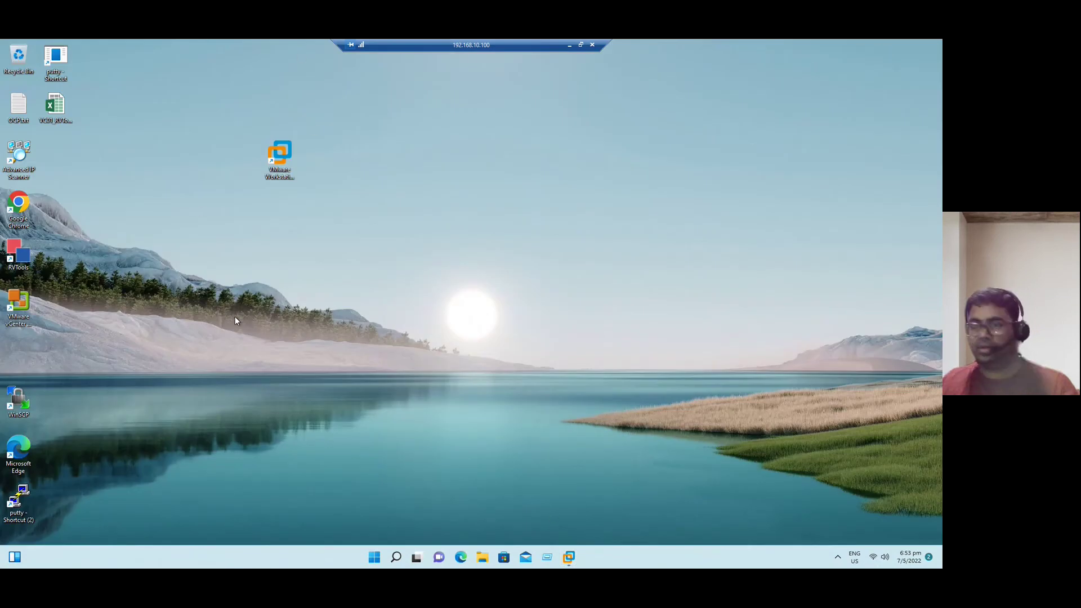
key(alt+Tab)
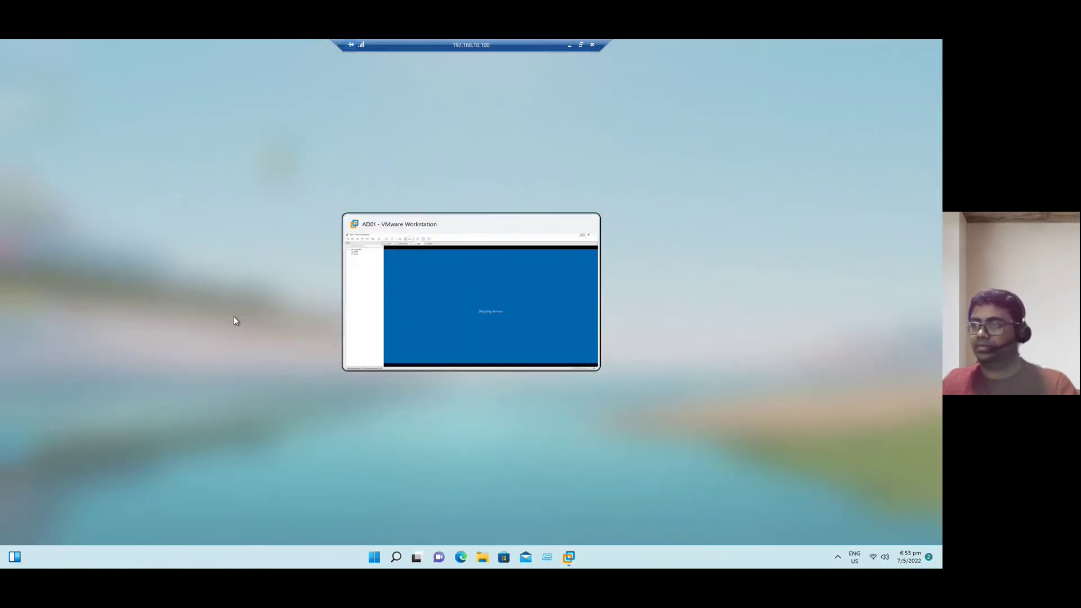
click(502, 234)
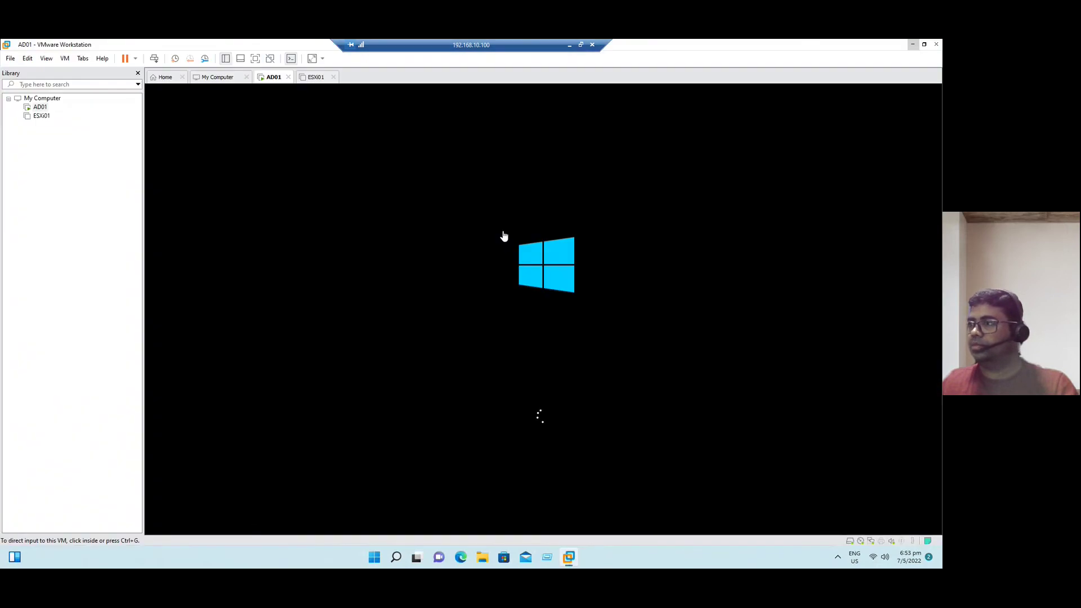
Once AD01 reaches its lock screen, switch to the vSphere Home Lab presentation slide
click(912, 44)
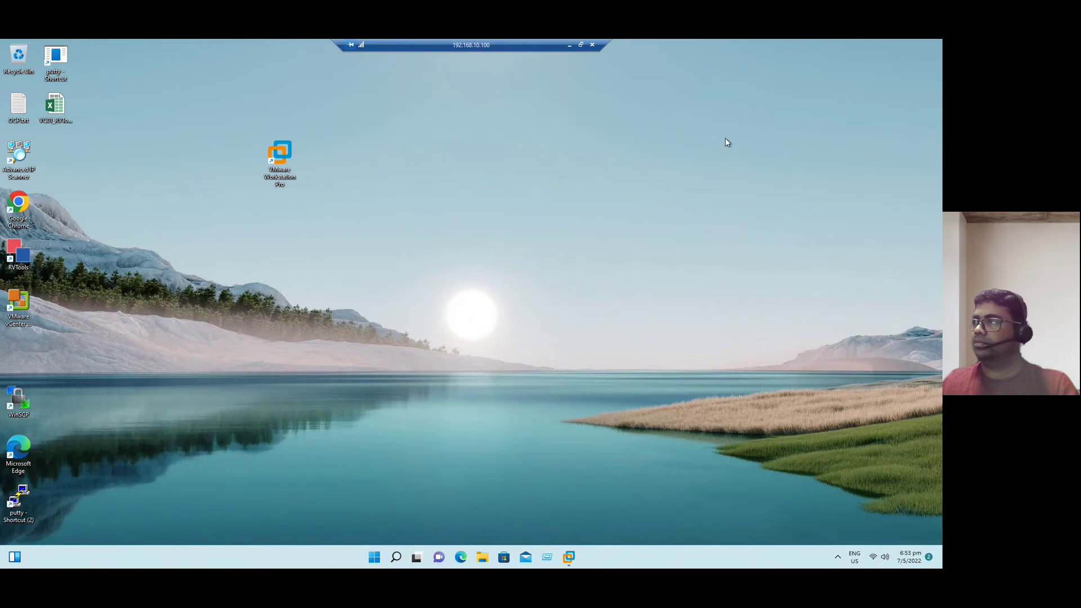
key(alt+Tab)
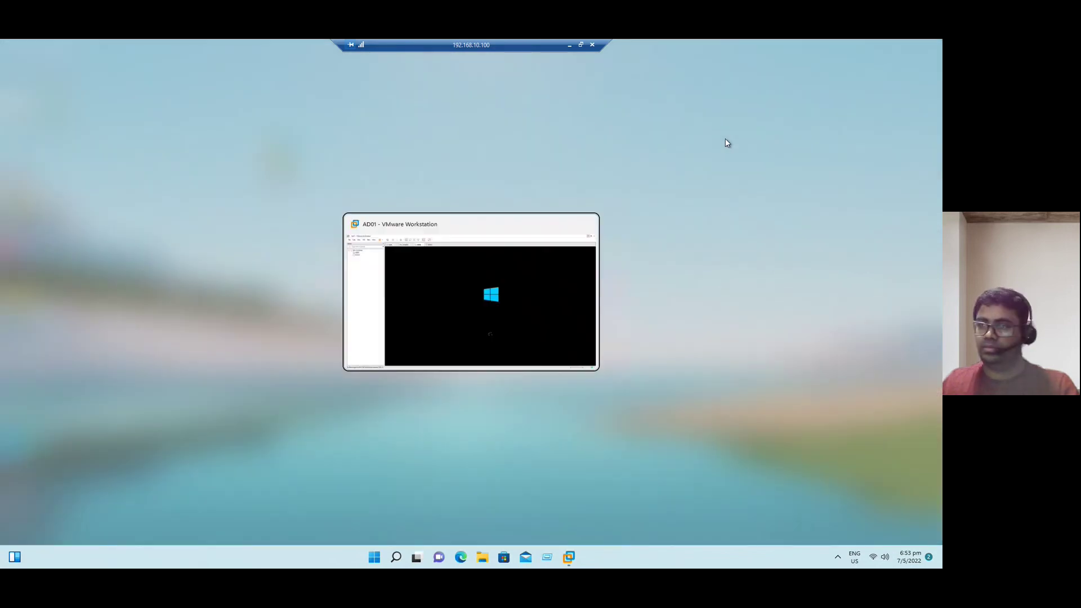
key(ctrl+g)
key(ctrl+alt)
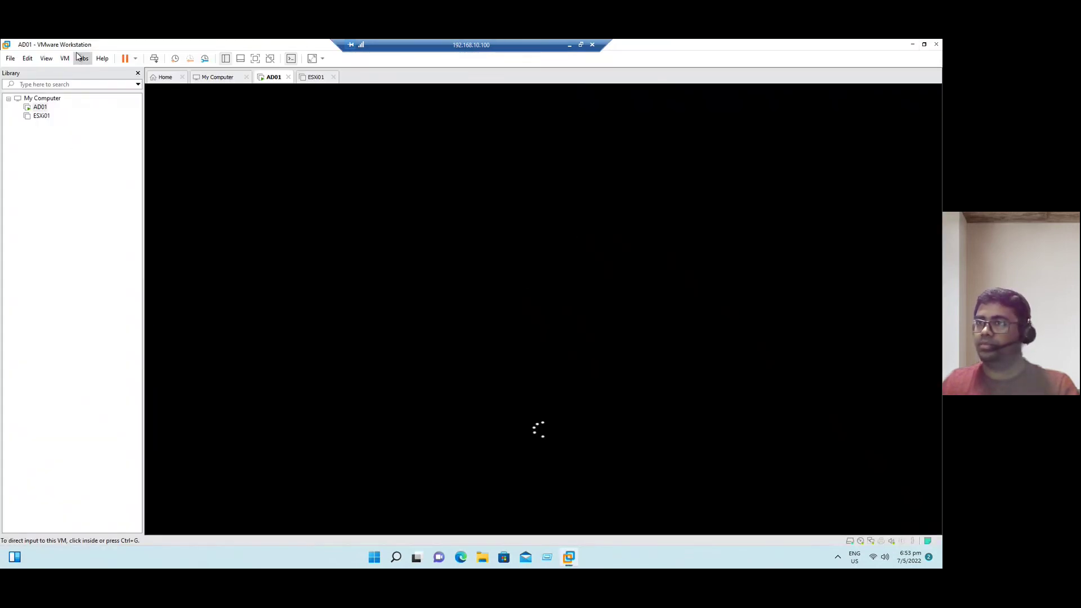
double_click(89, 46)
double_click(211, 56)
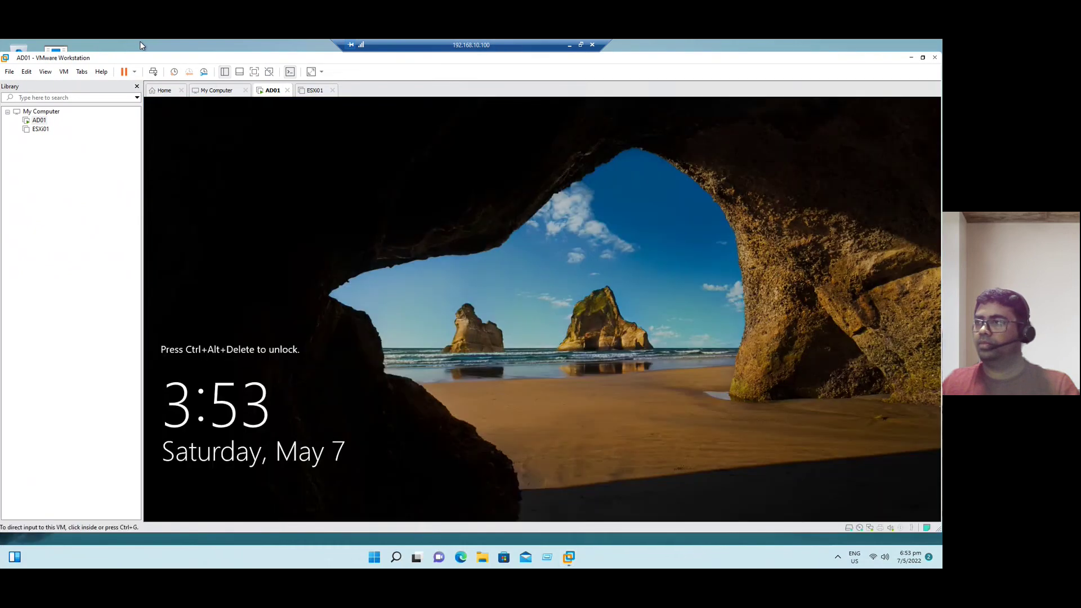
key(alt+Tab)
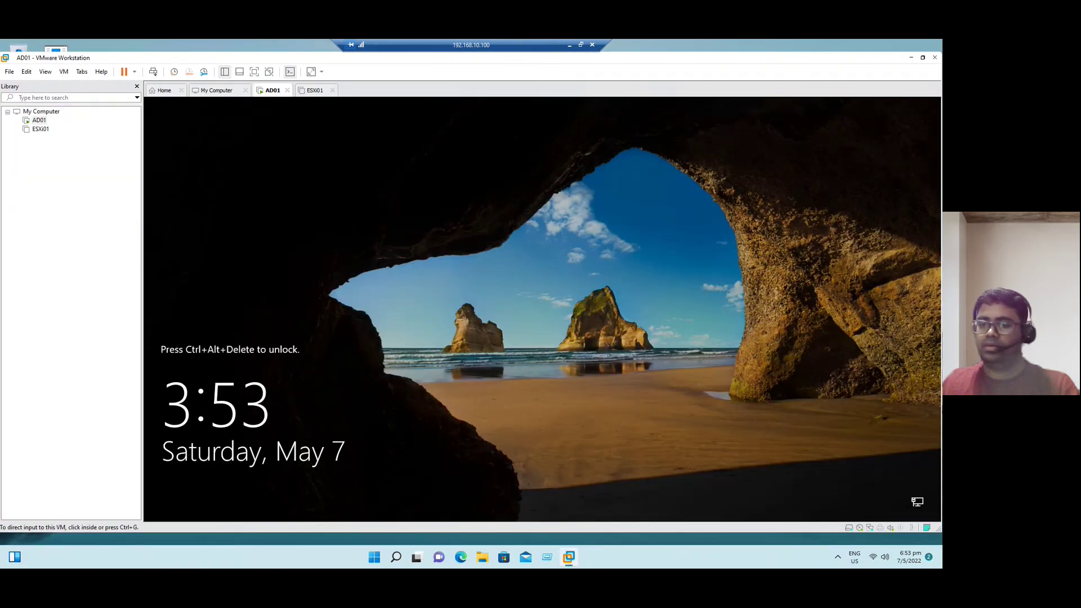
key(alt+Tab)
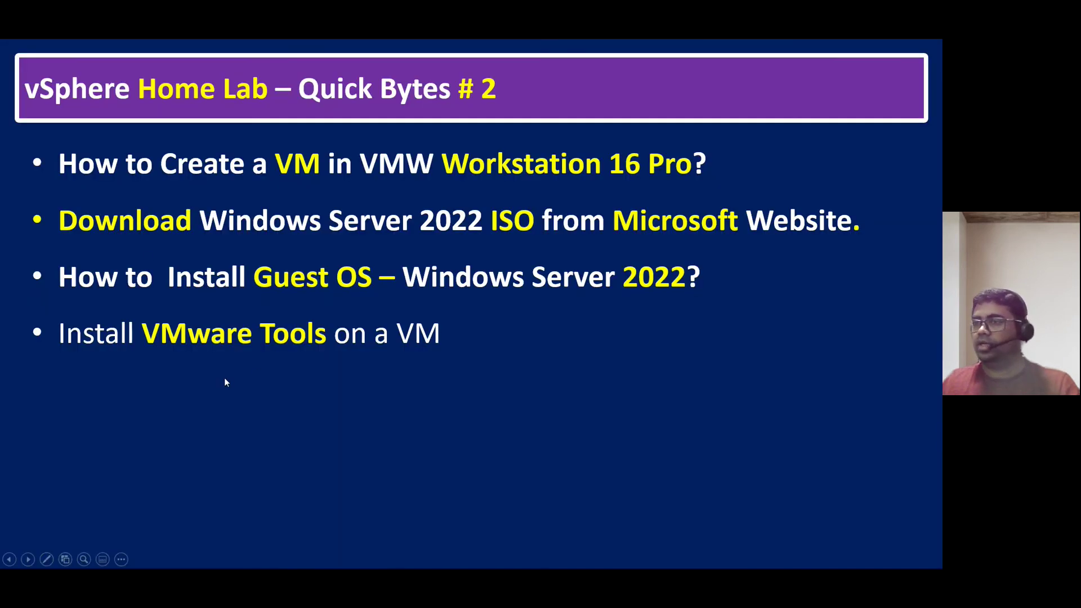